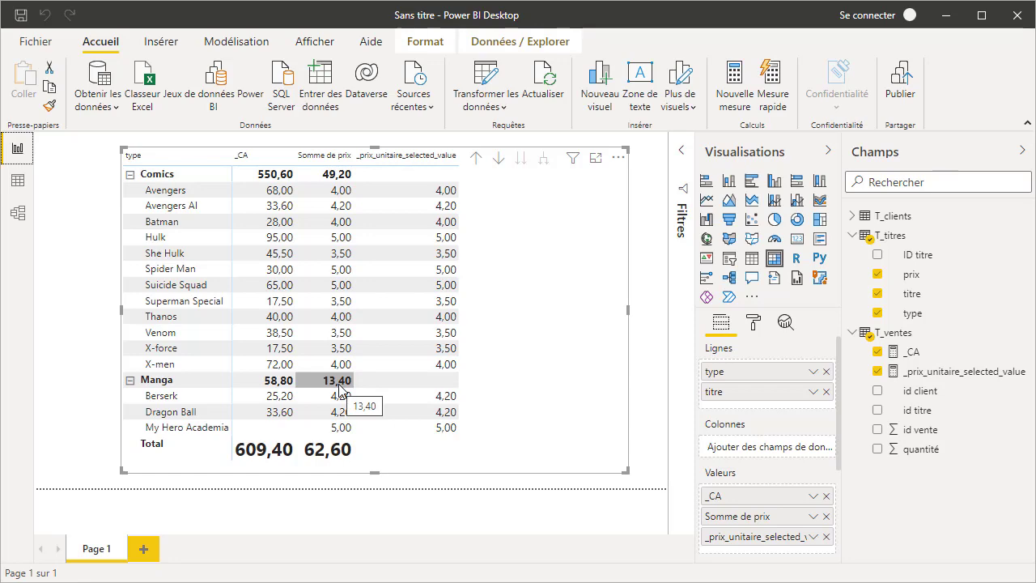
# Step: Collapse the Comics and Manga groups in the existing matrix
pyautogui.click(130, 175)
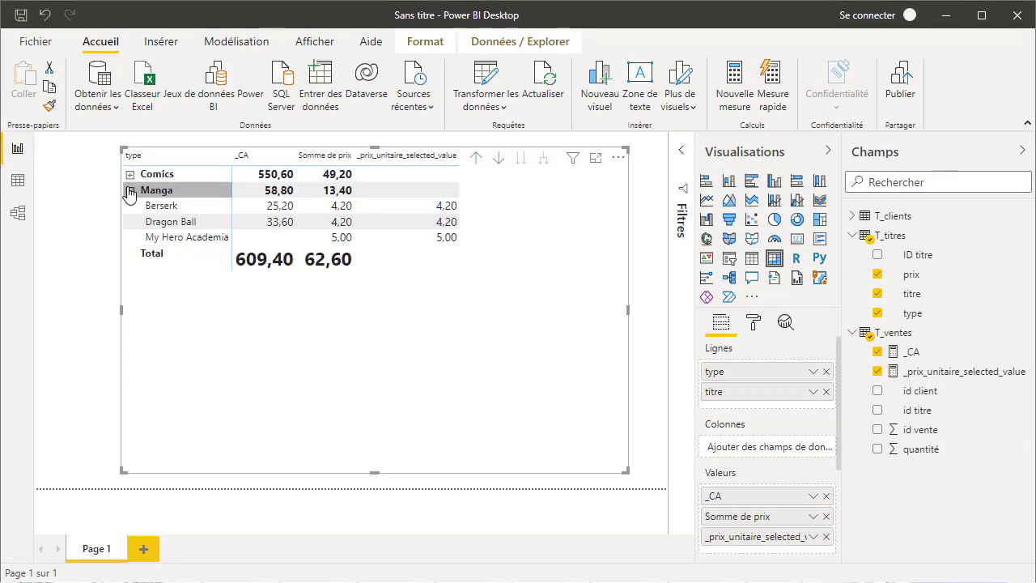
pyautogui.click(130, 191)
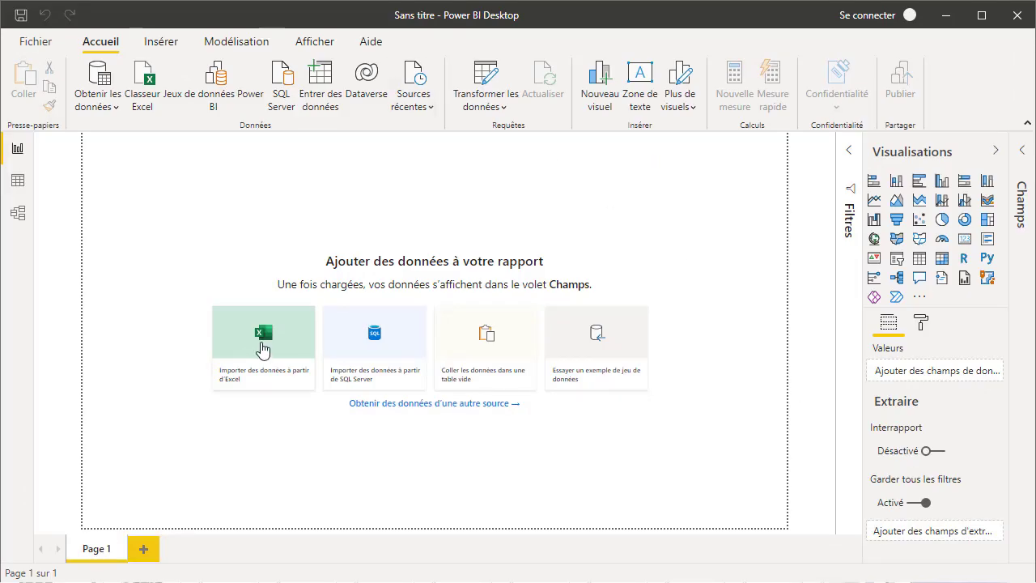
# Step: Import the T_clients, T_titres and T_ventes tables from the selected_value.xlsx Excel workbook
pyautogui.click(261, 348)
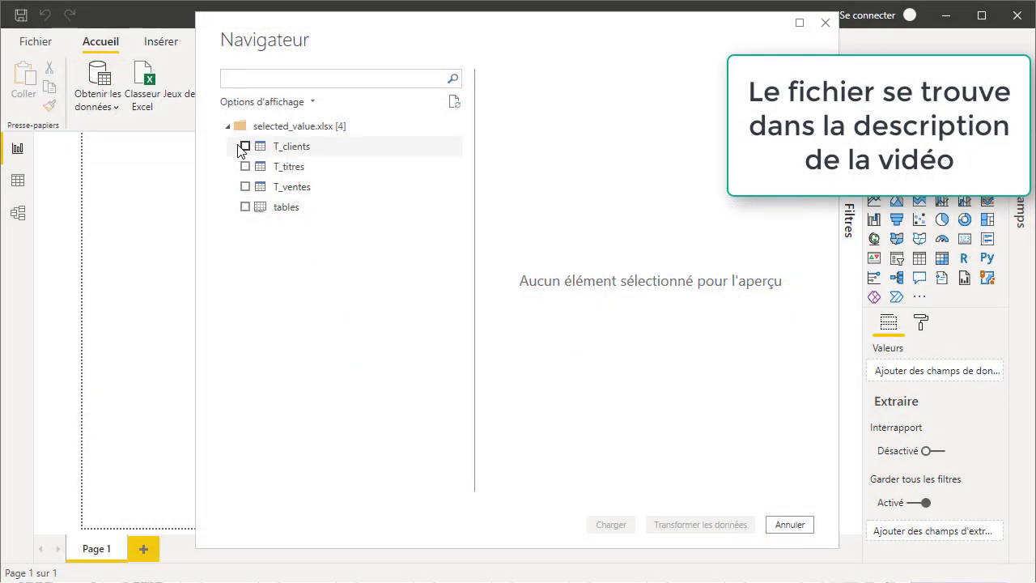
pyautogui.click(244, 147)
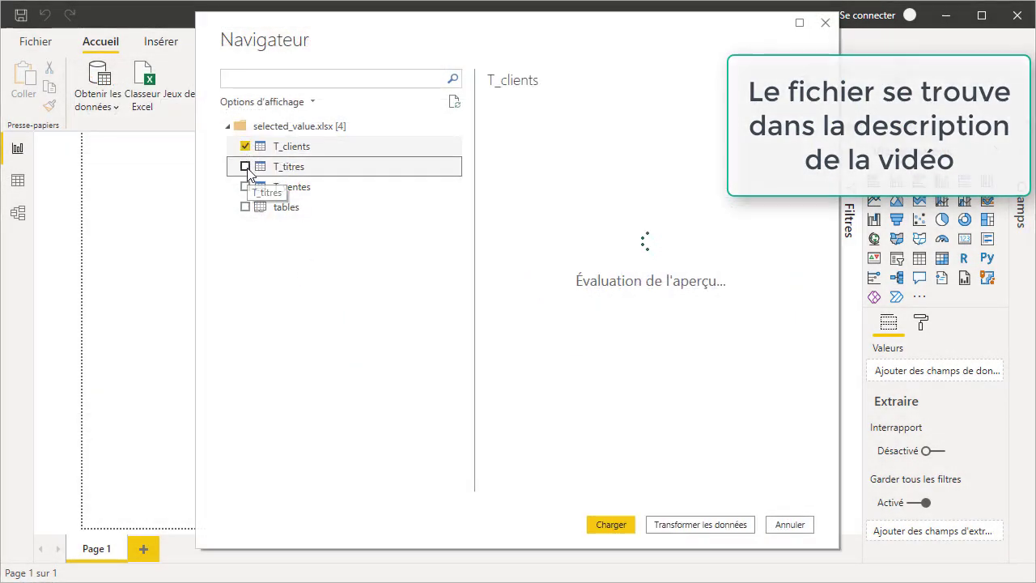
pyautogui.click(245, 168)
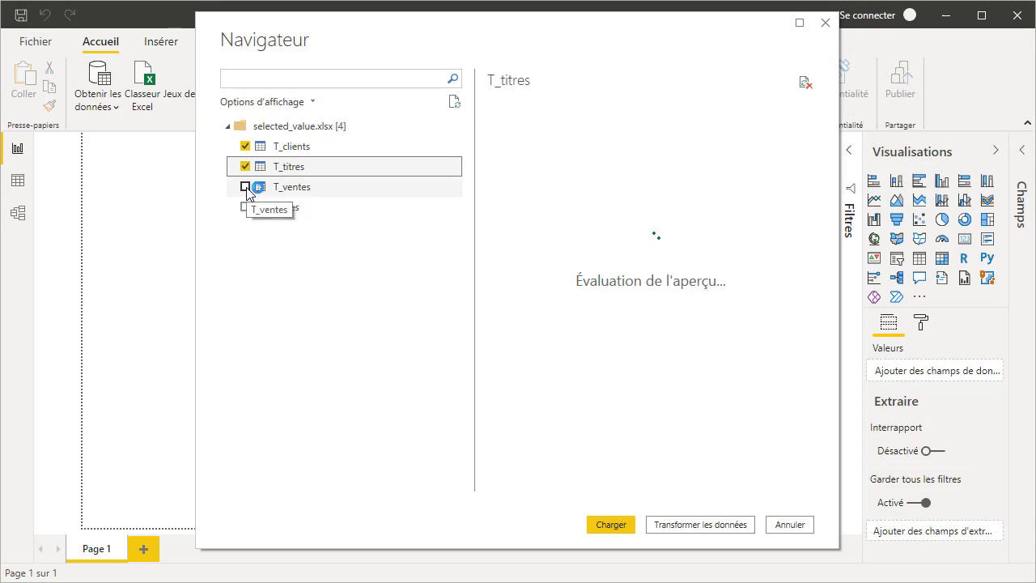
pyautogui.click(245, 187)
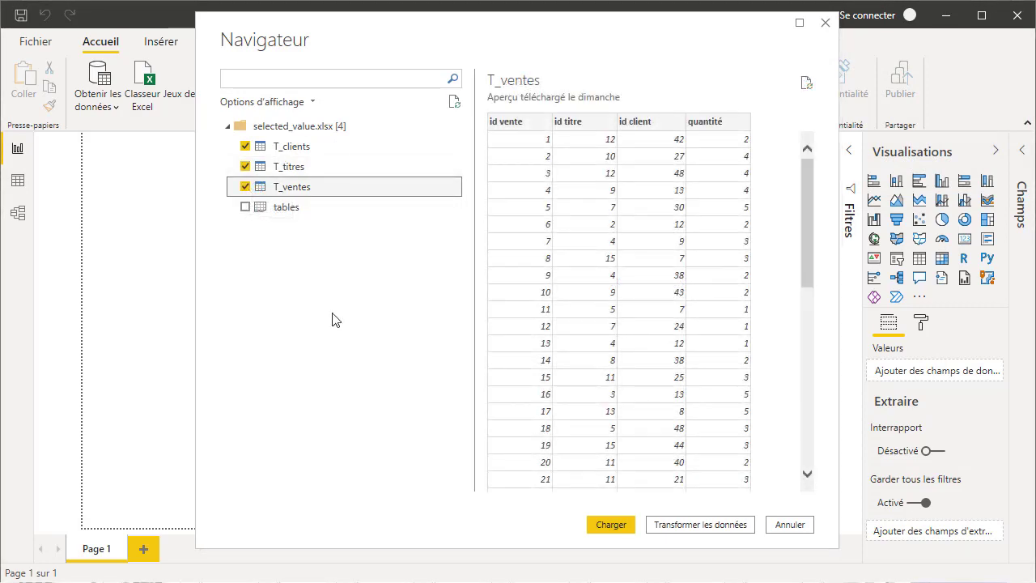
pyautogui.click(609, 526)
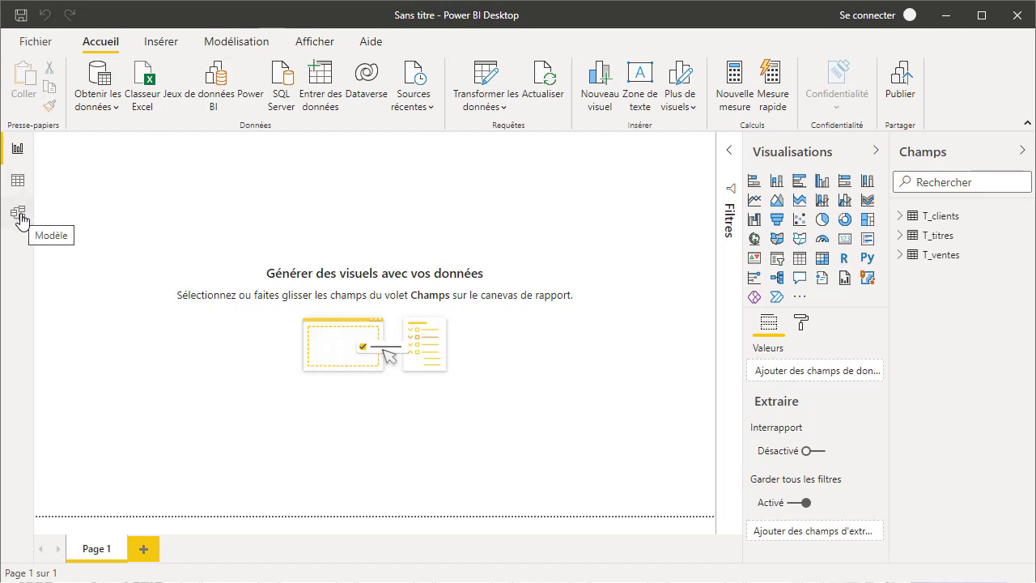
pyautogui.click(19, 217)
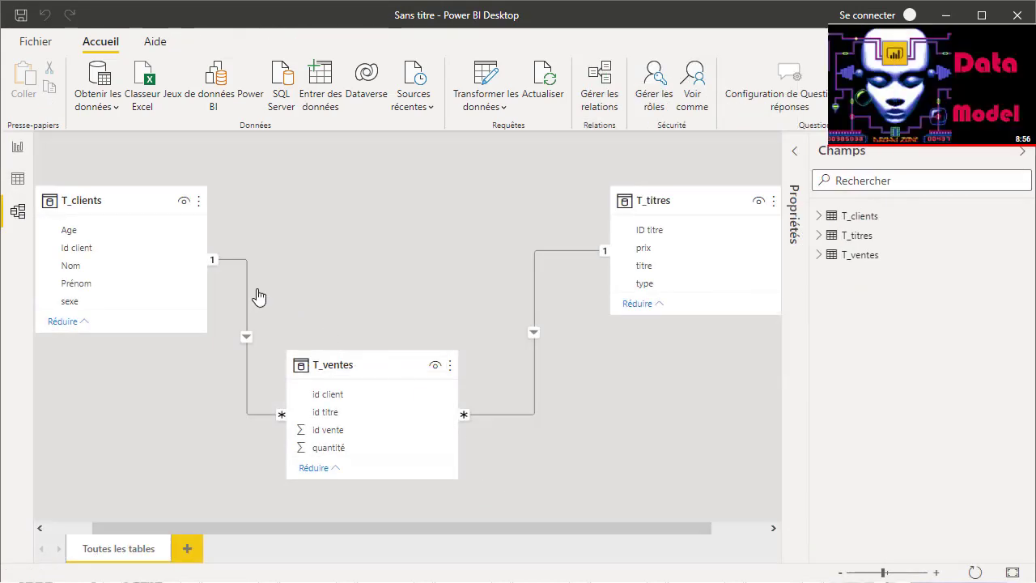
pyautogui.click(139, 200)
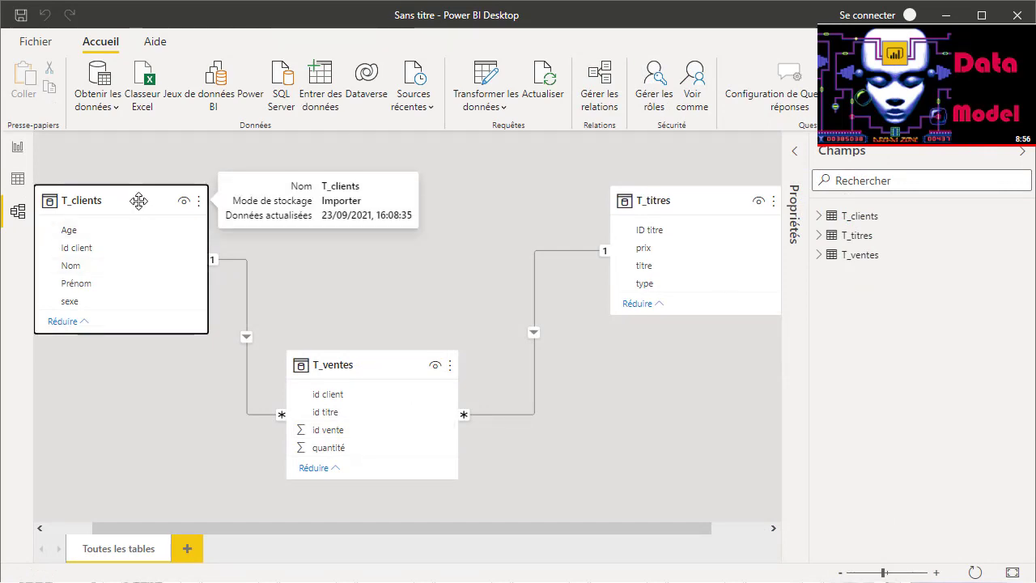
pyautogui.click(139, 201)
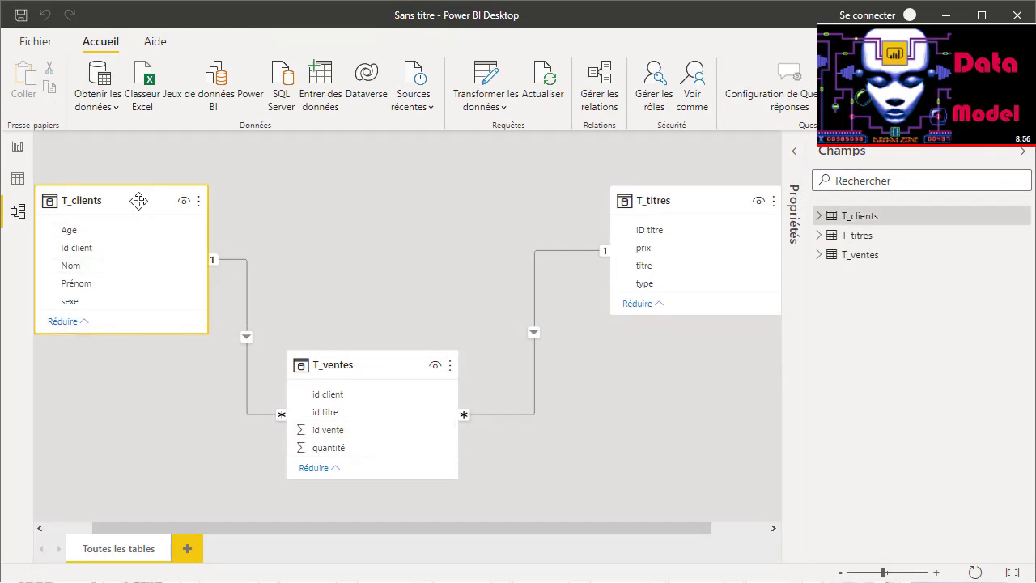
pyautogui.click(716, 199)
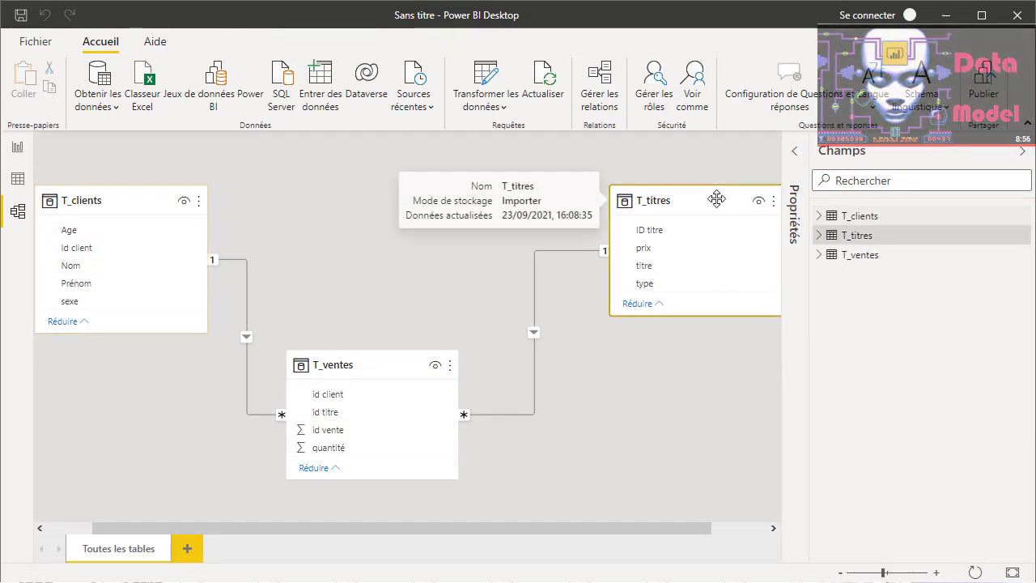
pyautogui.click(382, 365)
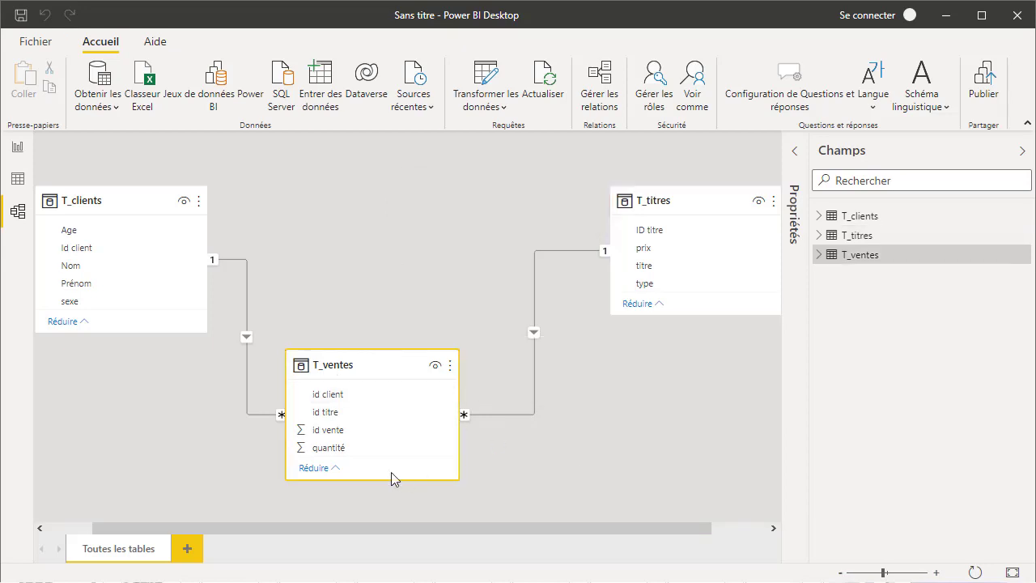
pyautogui.click(327, 429)
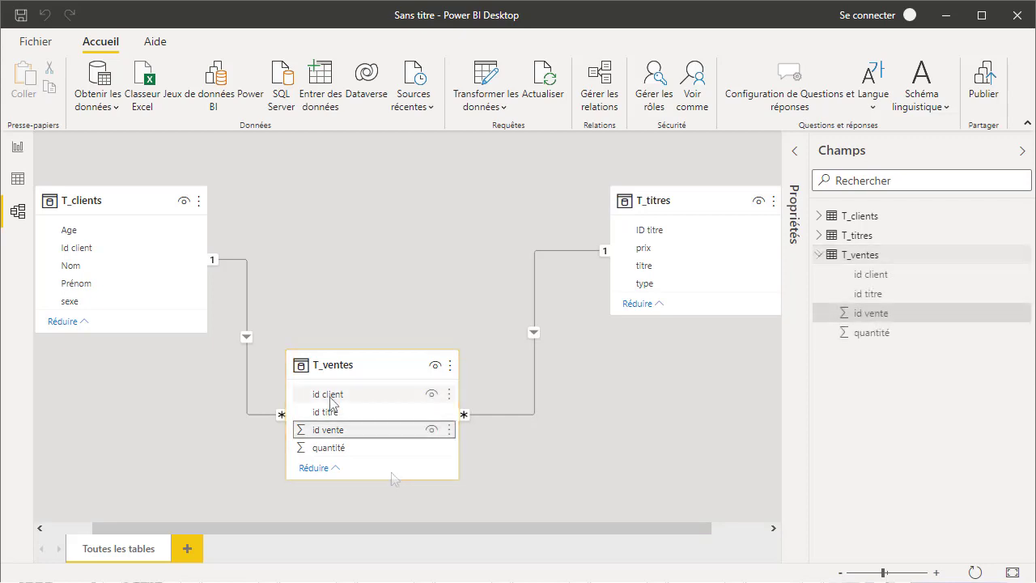
pyautogui.click(328, 394)
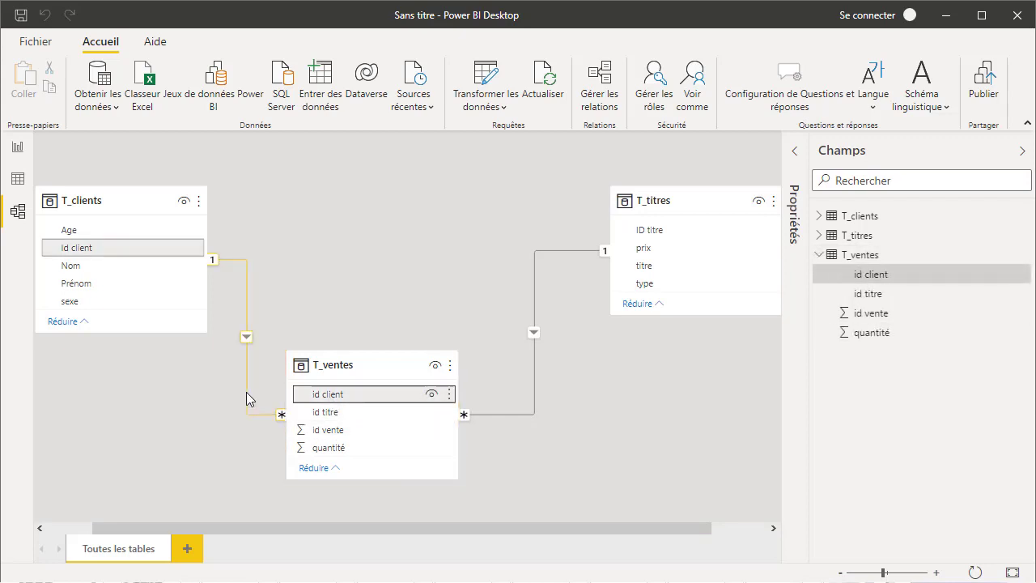
pyautogui.click(336, 413)
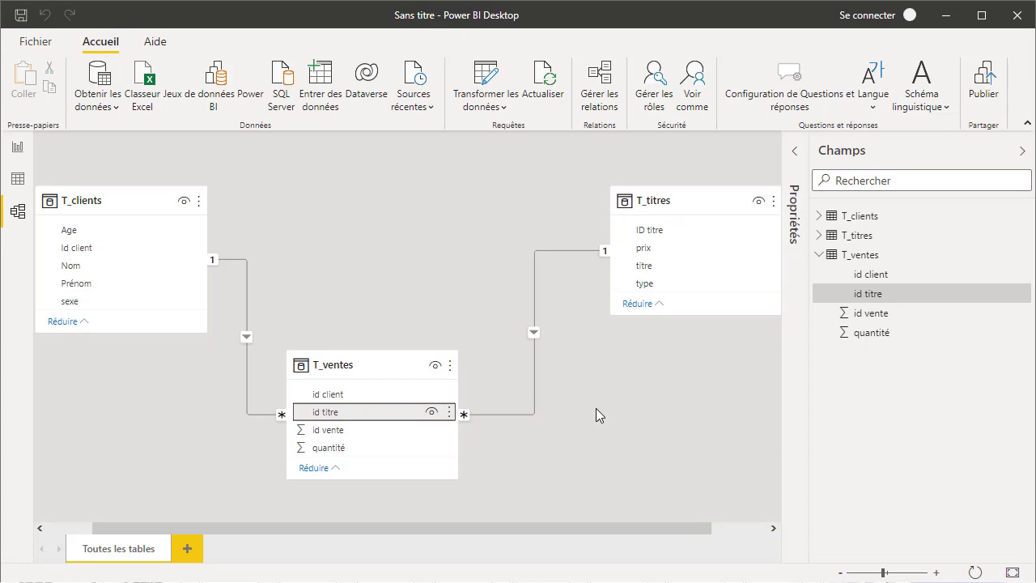
pyautogui.click(17, 148)
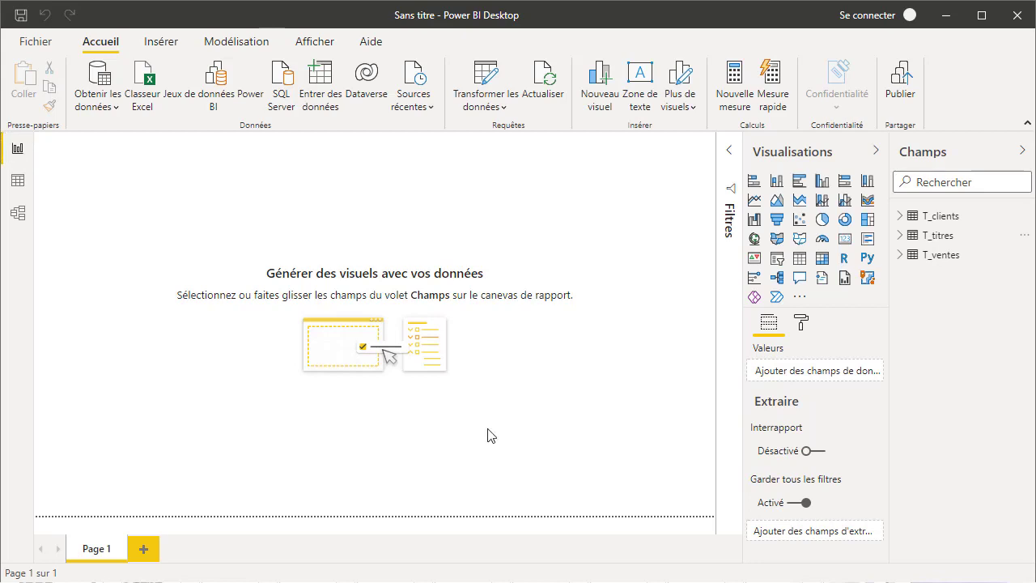
pyautogui.click(19, 183)
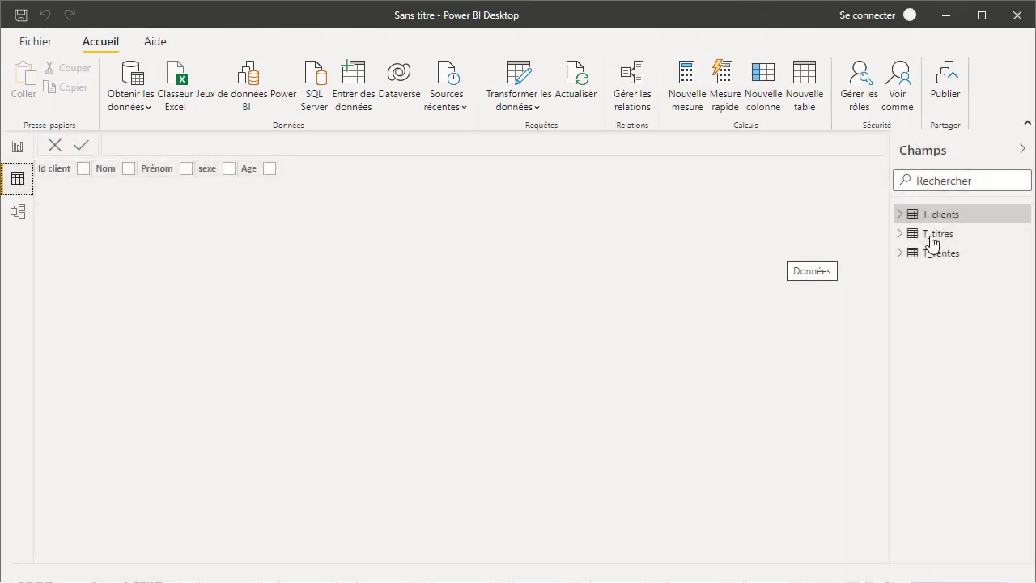
pyautogui.click(932, 236)
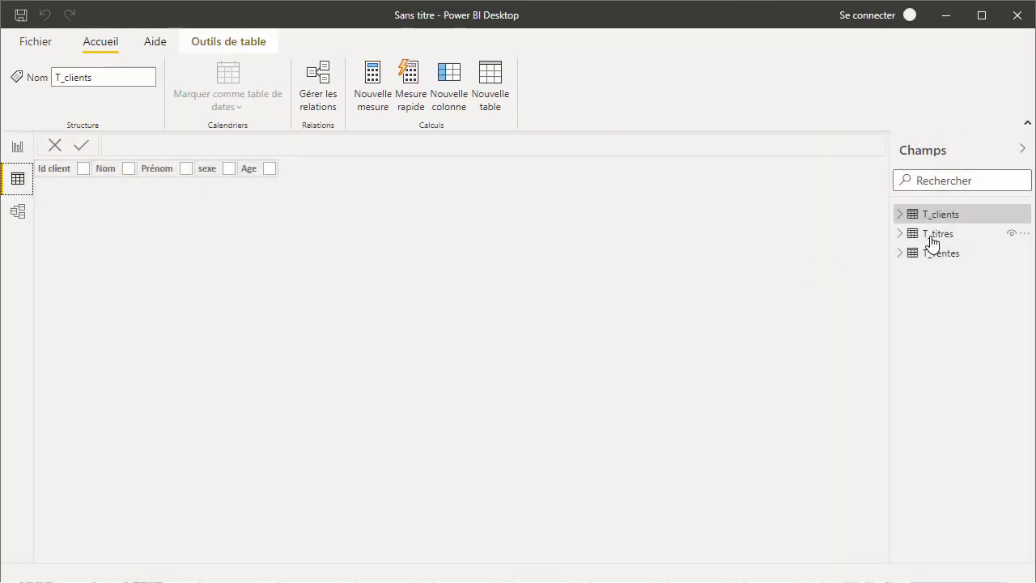
pyautogui.click(196, 178)
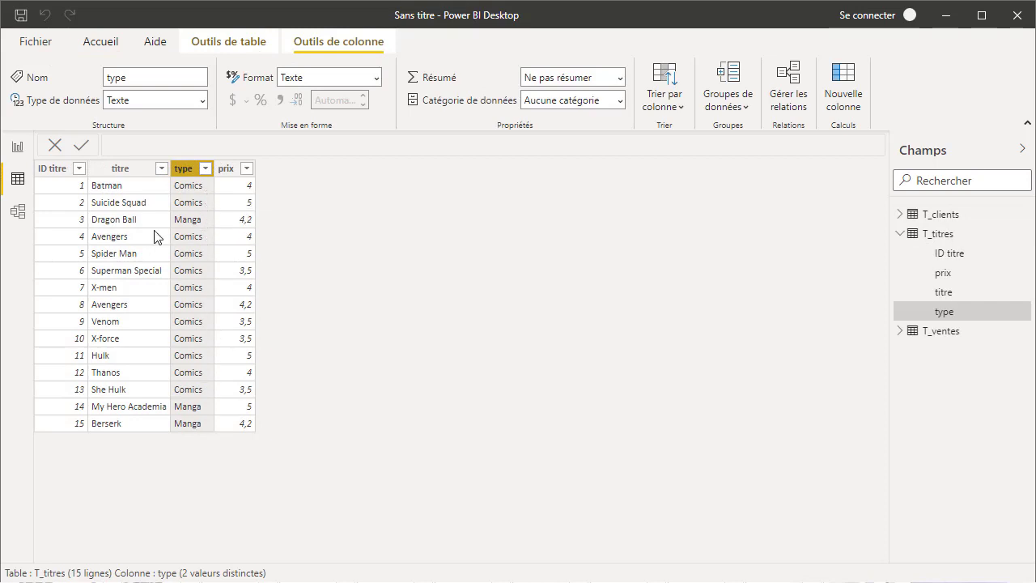
pyautogui.click(18, 151)
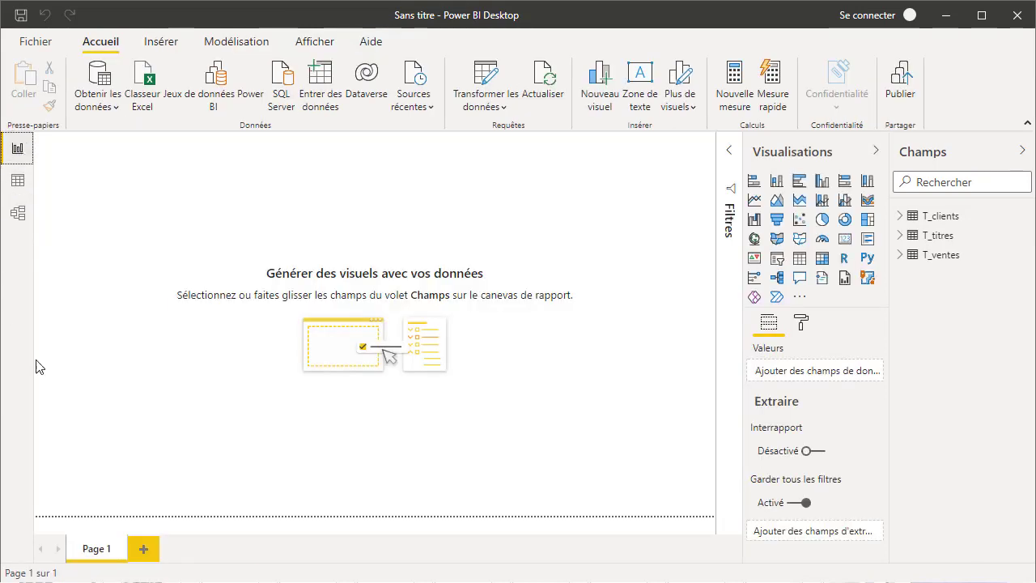
# Step: Start a new _CA measure in T_ventes with SUMX iterating over T_ventes
pyautogui.click(939, 259)
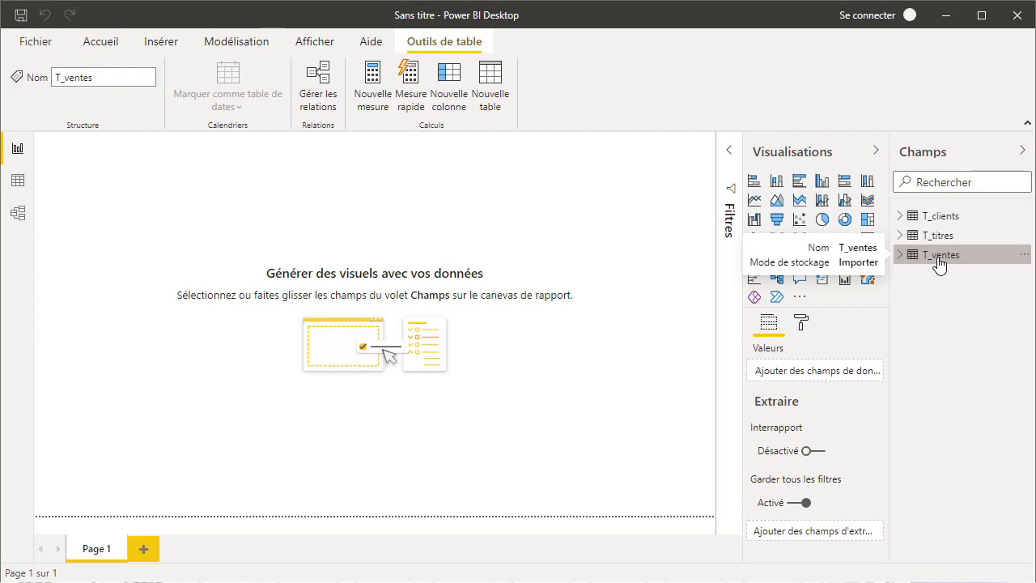
pyautogui.click(372, 93)
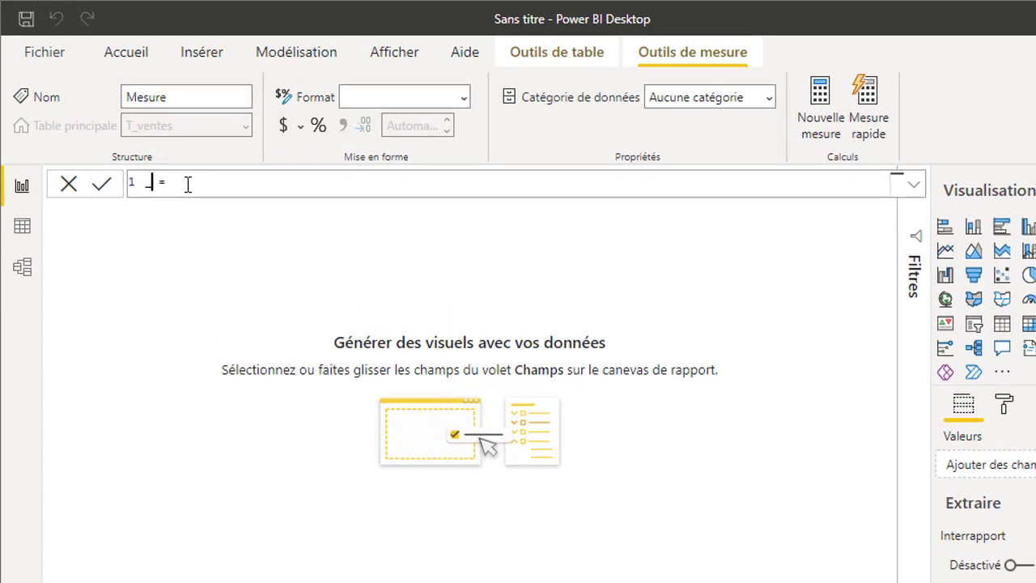
pyautogui.write('CA')
pyautogui.write('SUM')
pyautogui.click(270, 300)
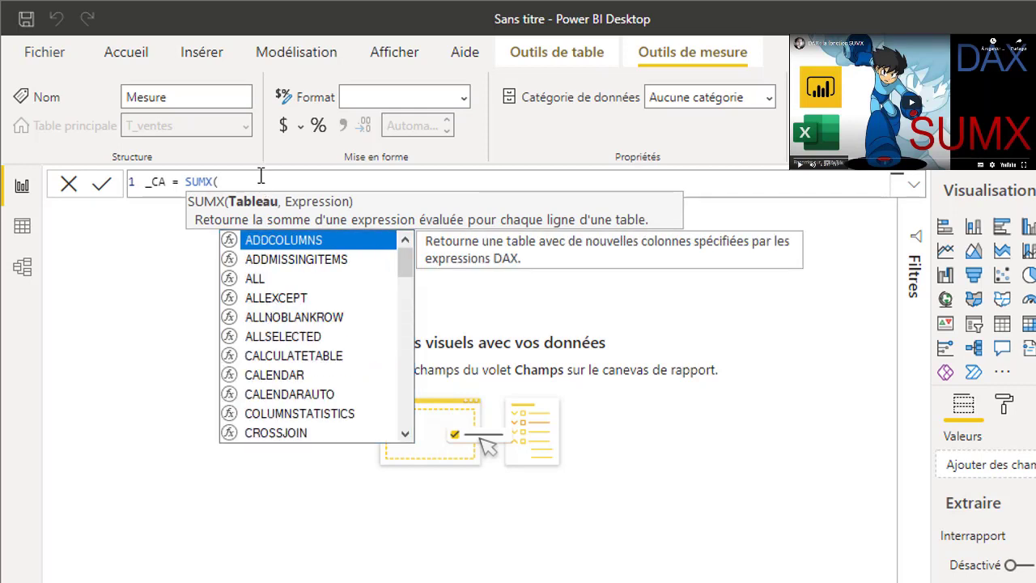
pyautogui.write('T')
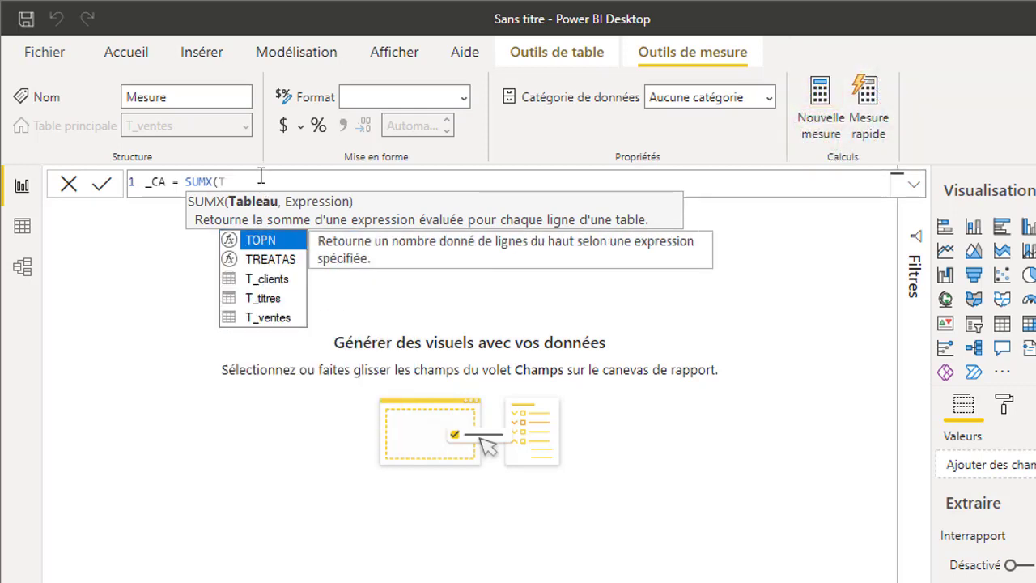
pyautogui.click(270, 317)
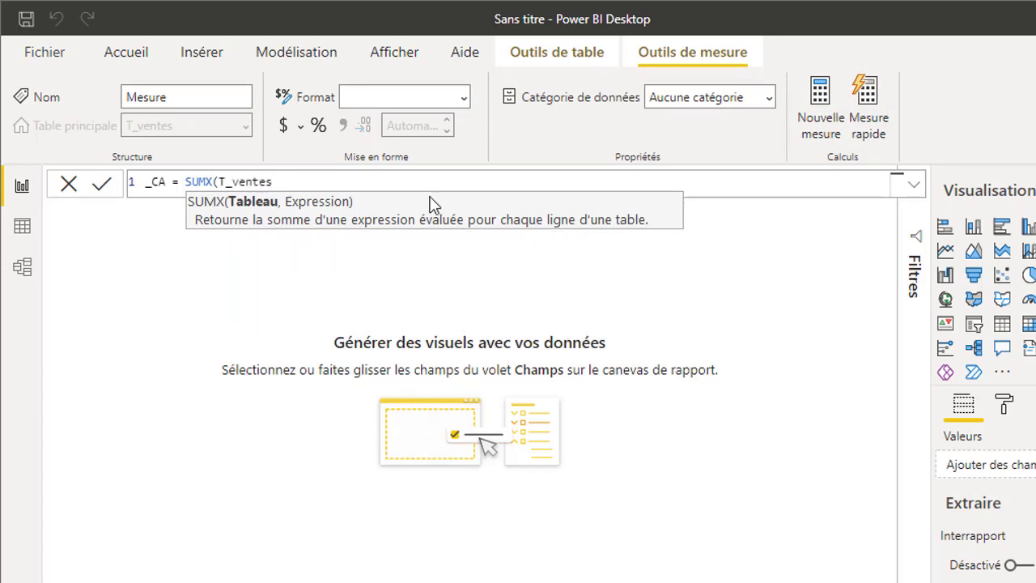
# Step: Finish the _CA formula as T_ventes[quantité] * RELATED(T_titres[prix]) and commit it
pyautogui.write(',')
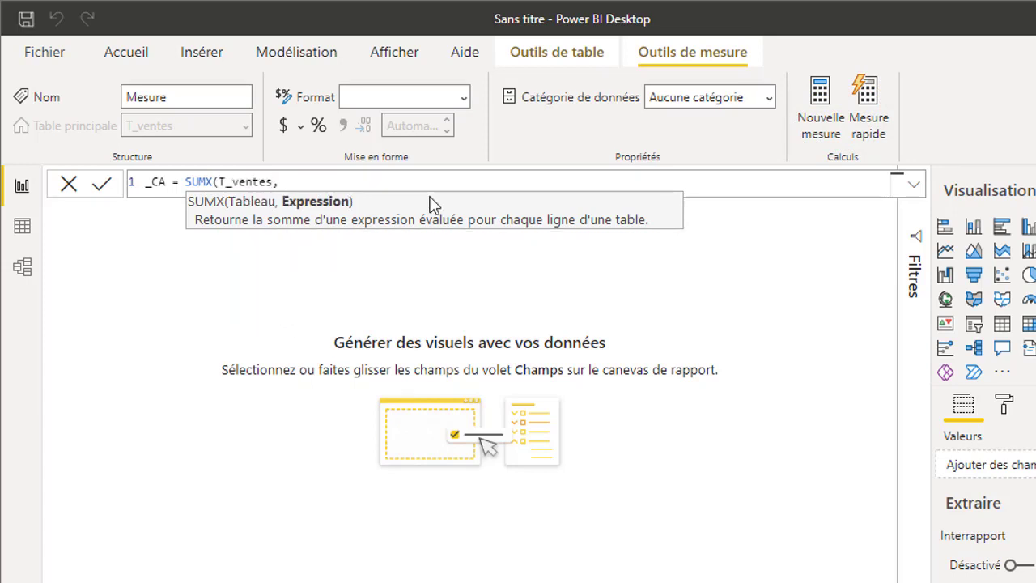
pyautogui.write(' T_')
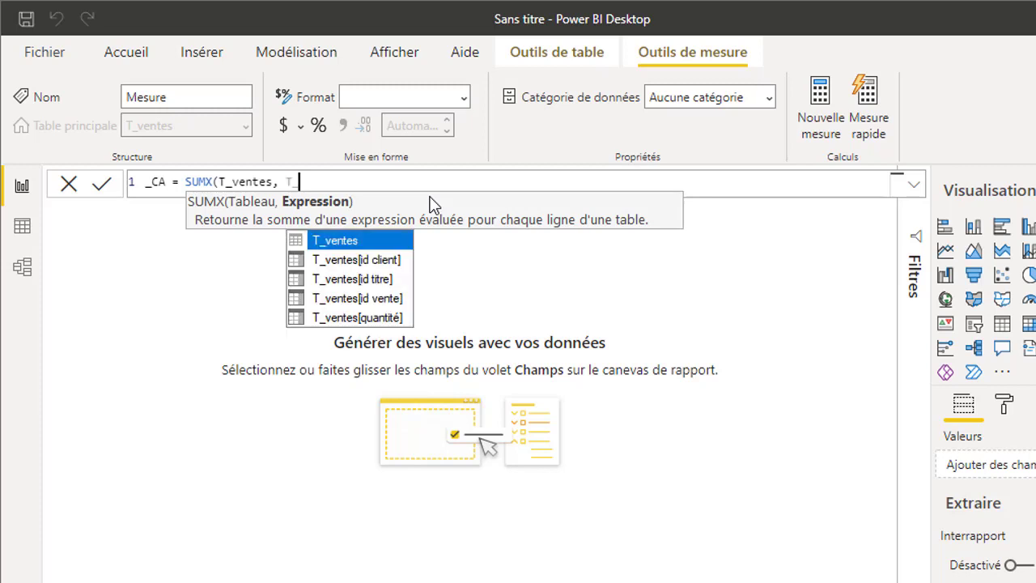
pyautogui.click(367, 318)
pyautogui.write('*')
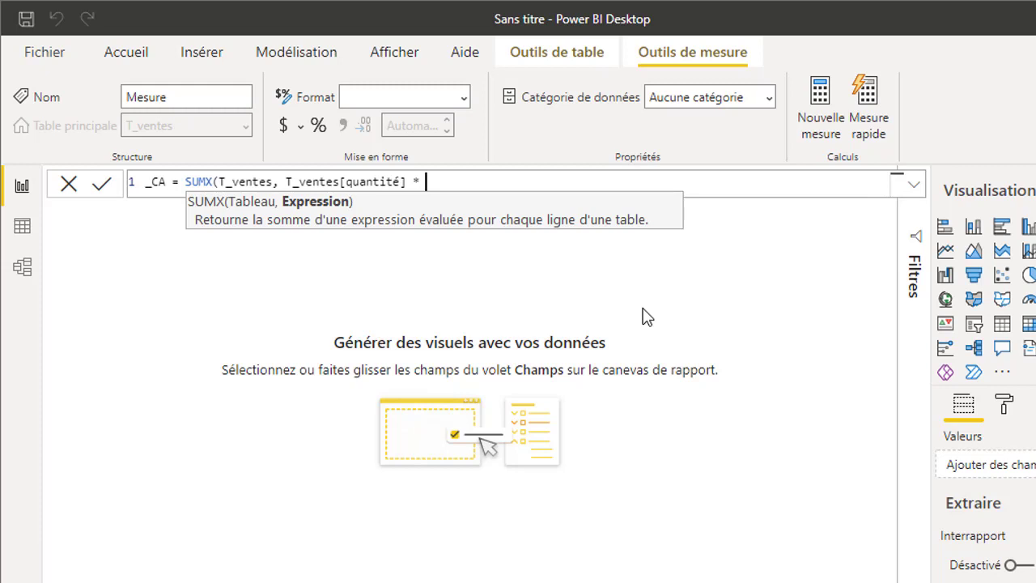
pyautogui.write('RELATED(')
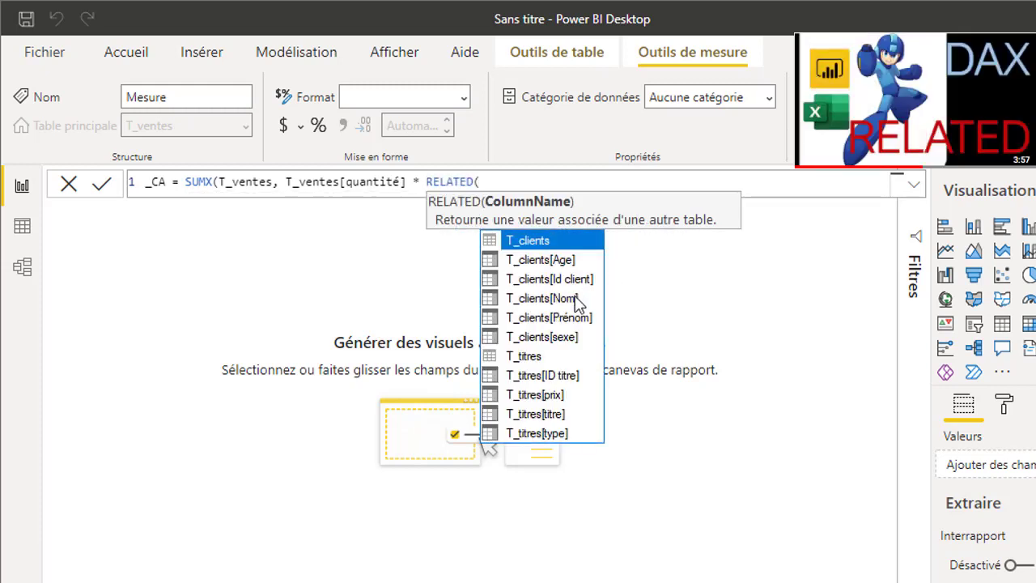
pyautogui.click(548, 396)
pyautogui.write(')')
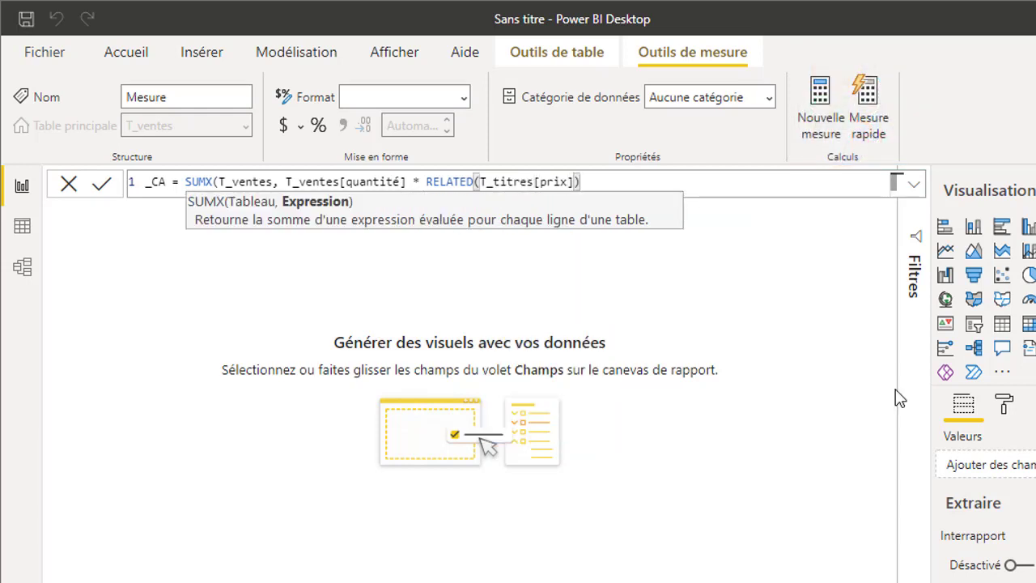
pyautogui.write(')')
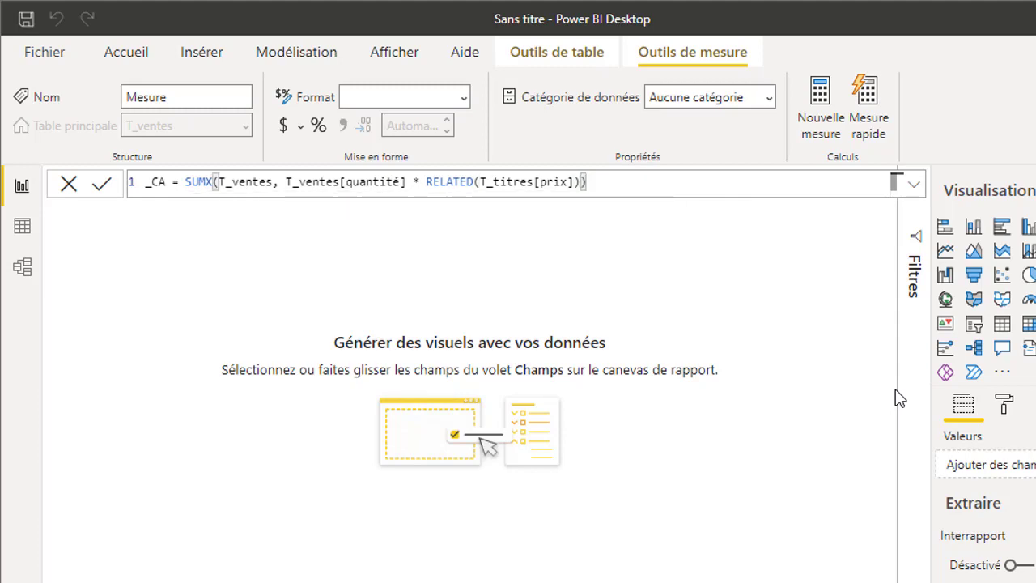
pyautogui.press('Return')
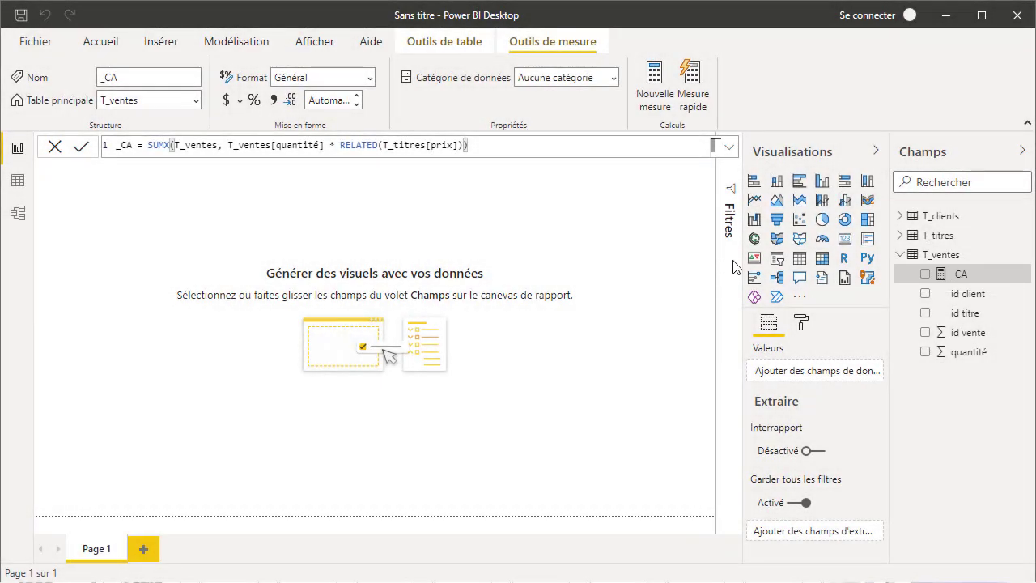
# Step: Add a matrix with T_titres type in the rows and titre nested beneath it
pyautogui.click(821, 258)
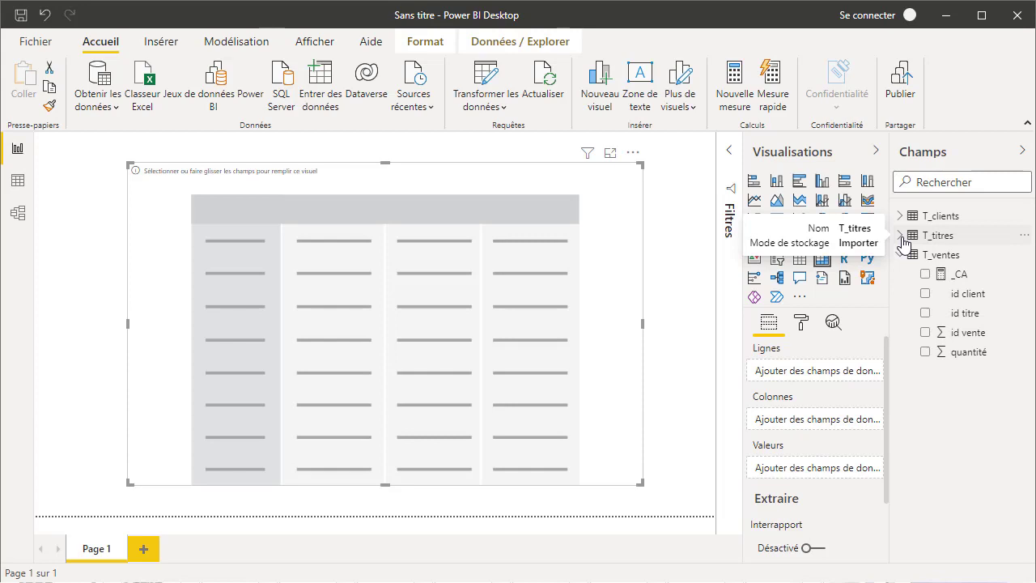
pyautogui.click(903, 242)
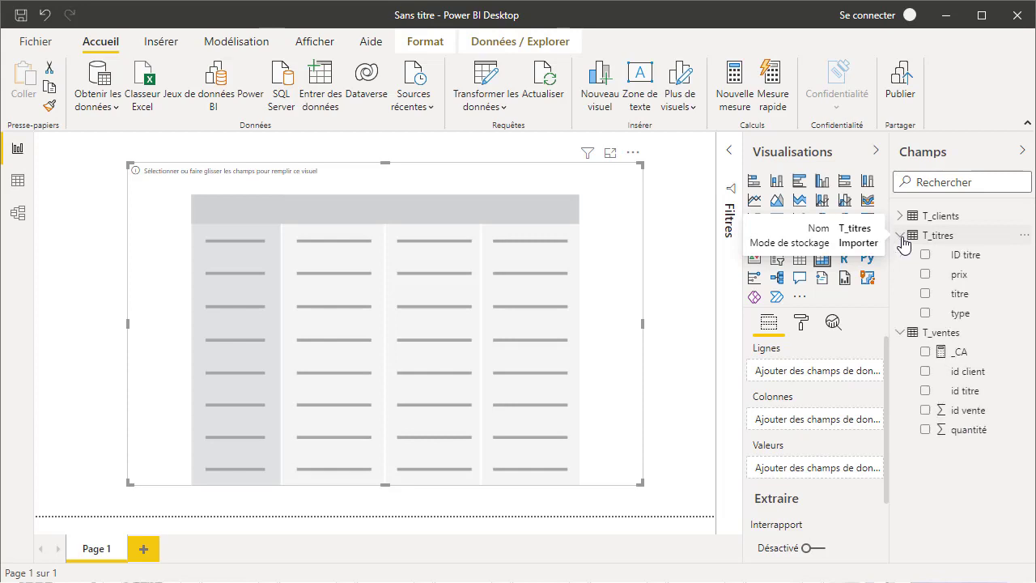
pyautogui.click(925, 313)
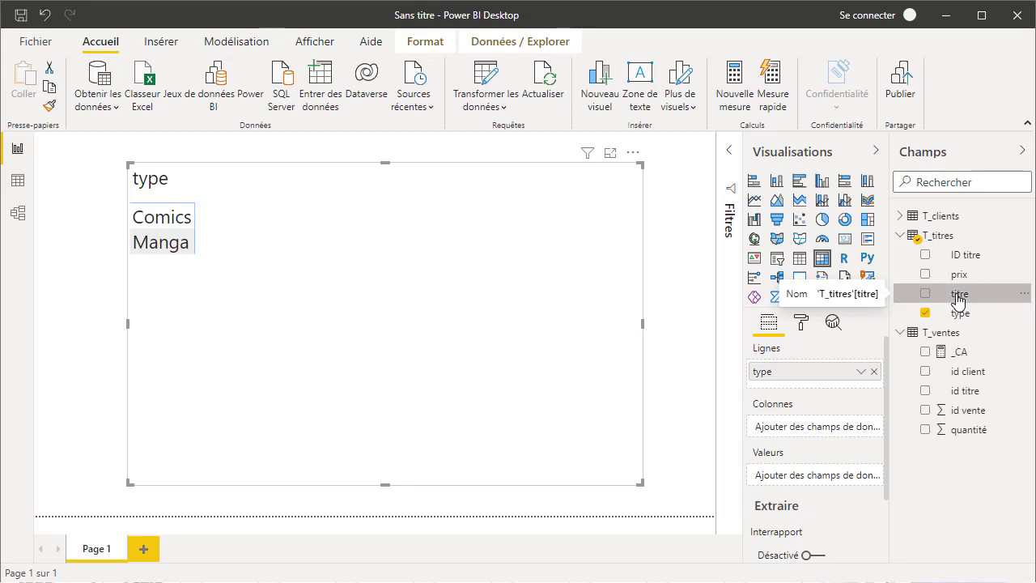
pyautogui.moveTo(957, 301)
pyautogui.mouseDown()
pyautogui.moveTo(915, 311)
pyautogui.moveTo(809, 395)
pyautogui.mouseUp()
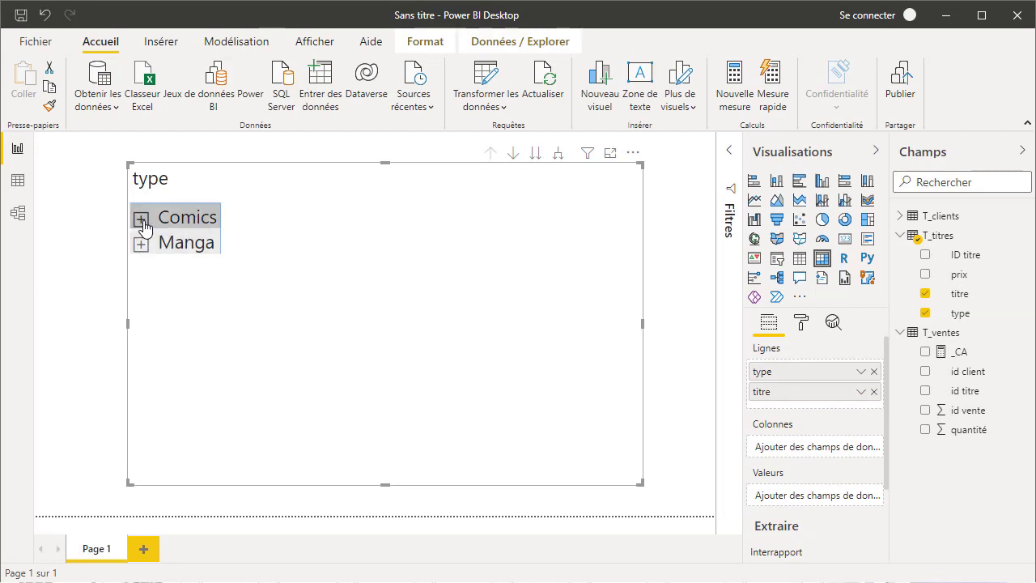
# Step: Expand the Comics and Manga groups to list their titles
pyautogui.click(141, 221)
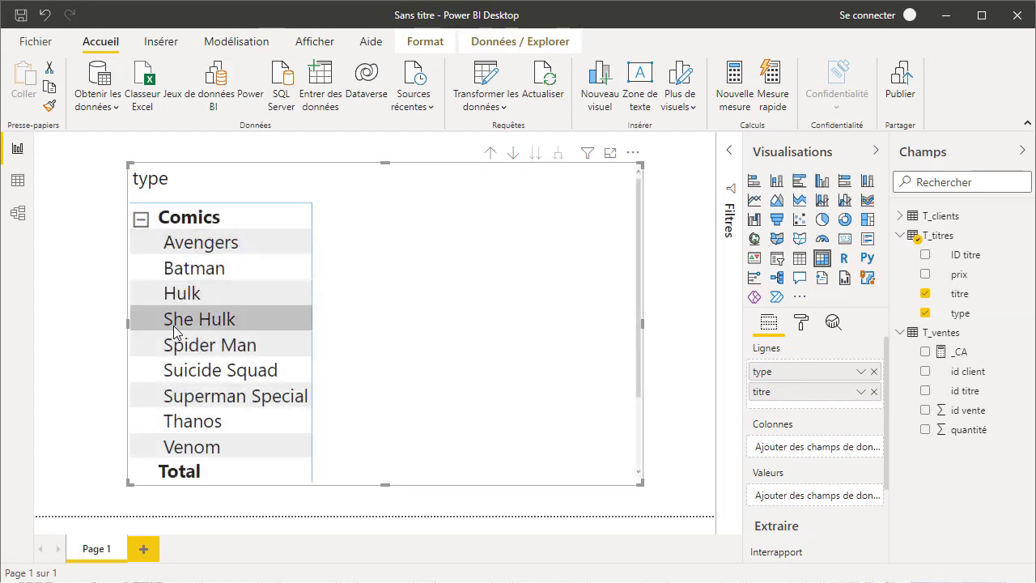
pyautogui.scroll(-2, 173, 328)
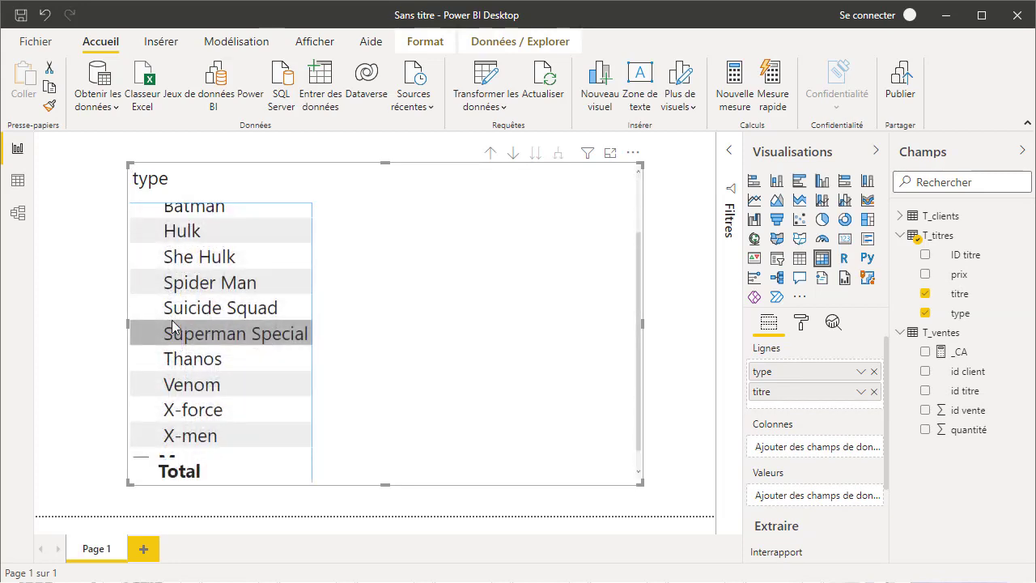
pyautogui.scroll(2, 174, 328)
pyautogui.scroll(-3, 173, 324)
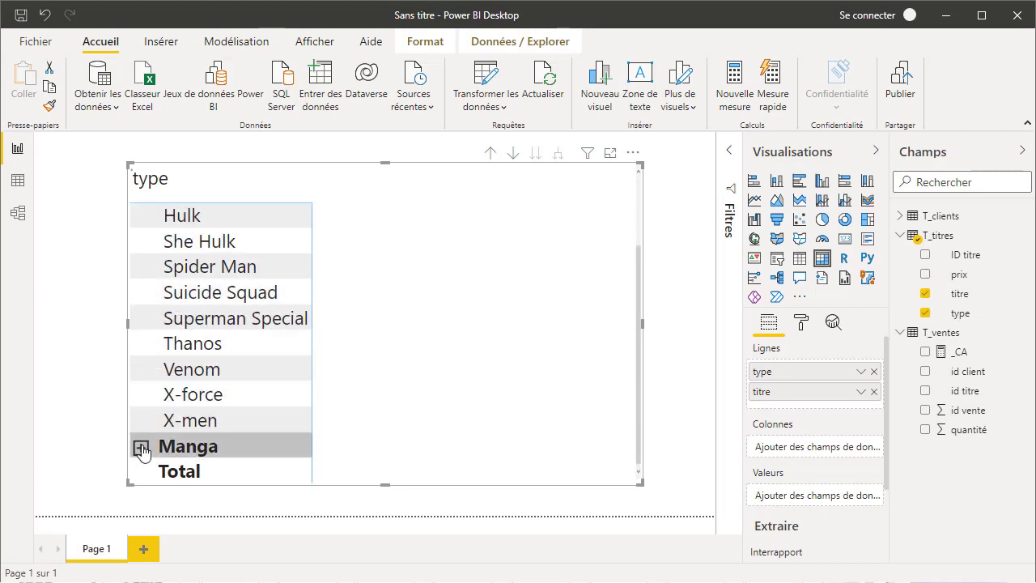
pyautogui.click(141, 448)
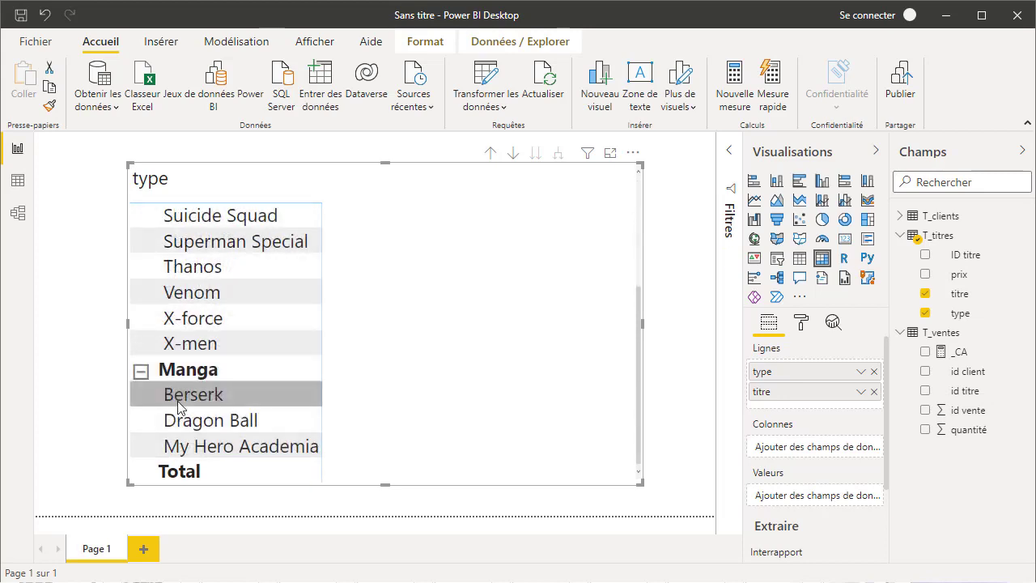
pyautogui.scroll(5, 177, 402)
pyautogui.scroll(1, 178, 407)
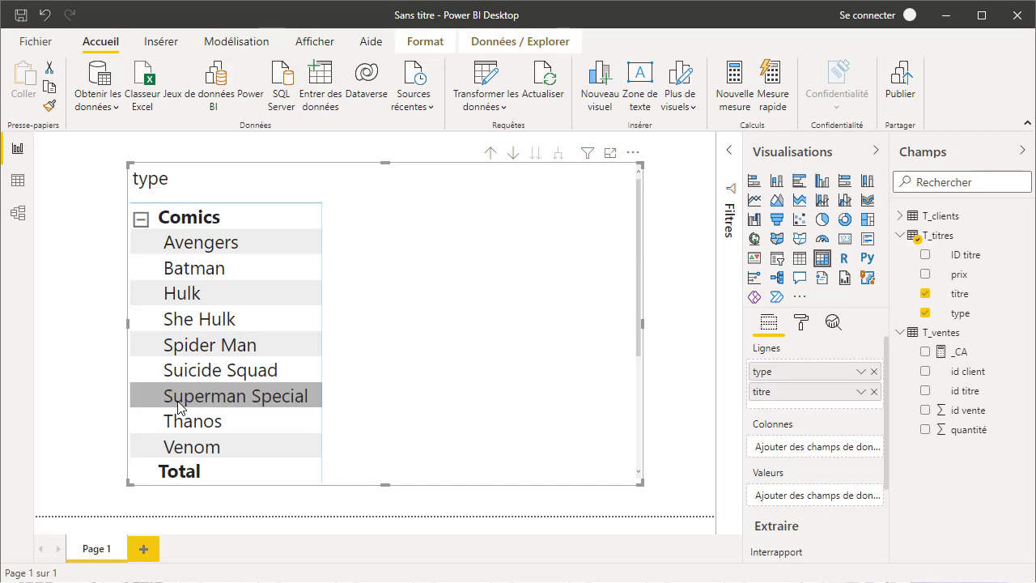
# Step: Add _CA and prix to the matrix values, aggregating prix as Somme
pyautogui.hotkey('ctrl', 'z')
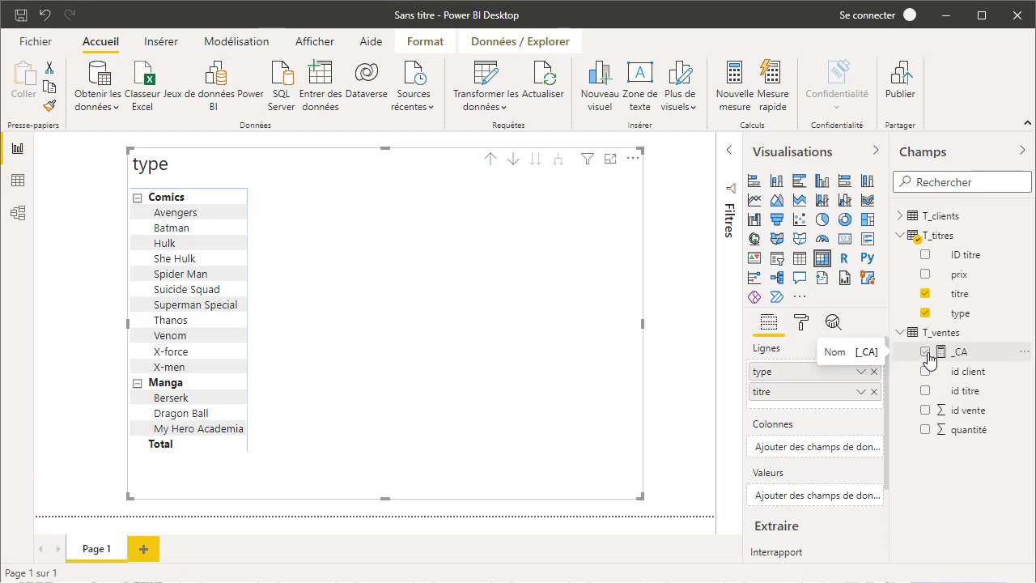
pyautogui.click(924, 353)
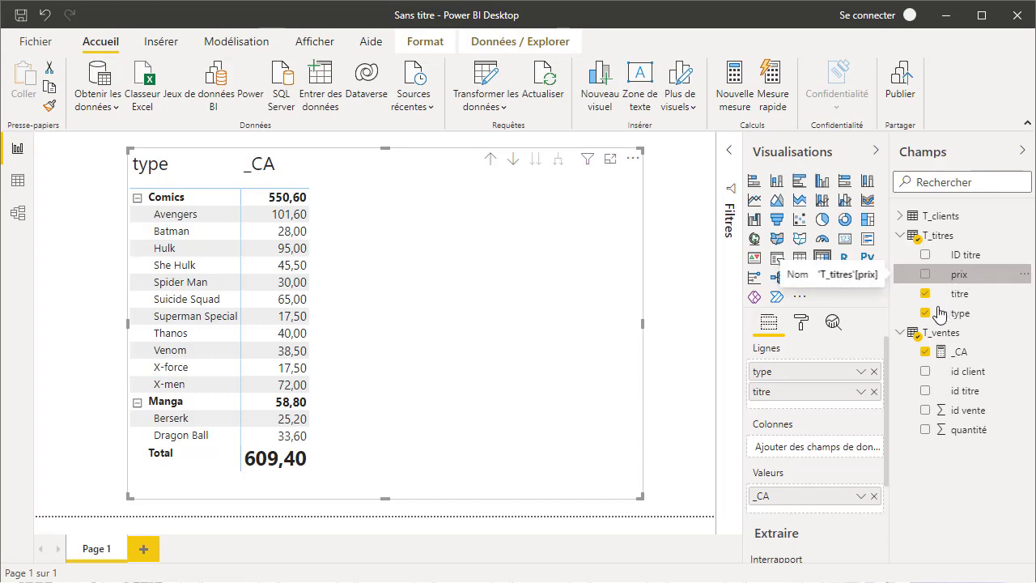
pyautogui.moveTo(938, 314); pyautogui.dragTo(820, 527)
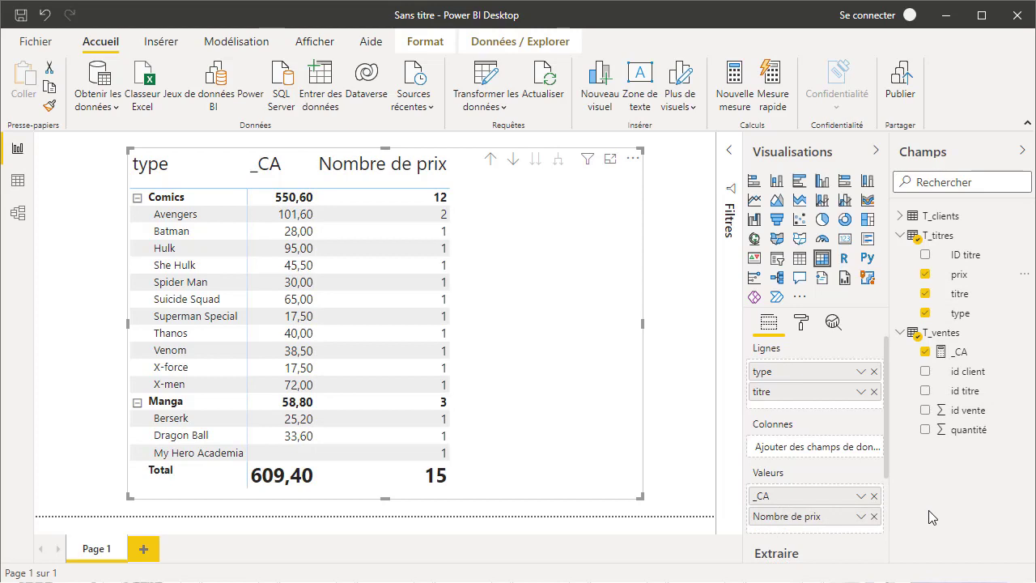
pyautogui.click(860, 517)
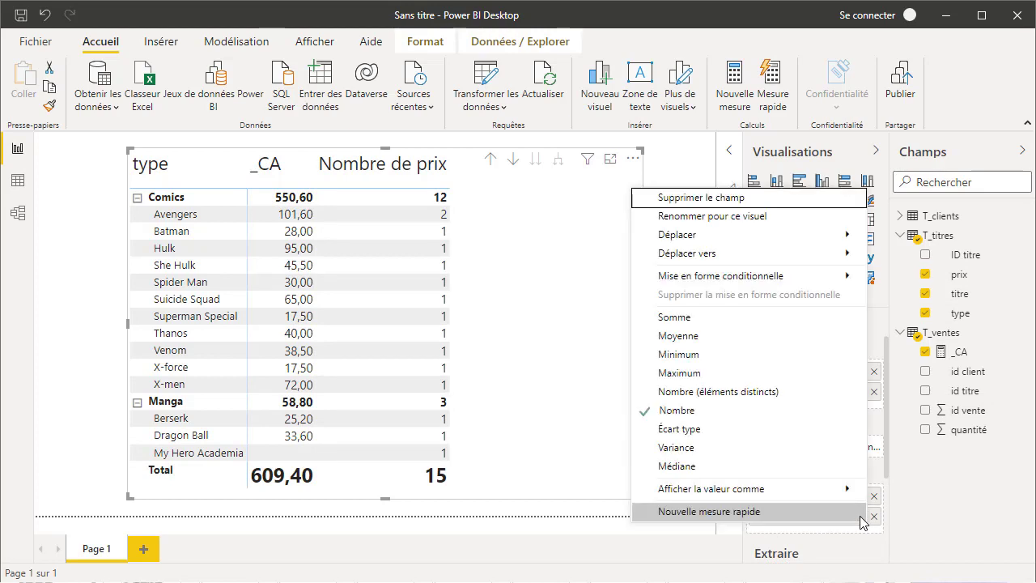
pyautogui.click(709, 326)
pyautogui.click(709, 326)
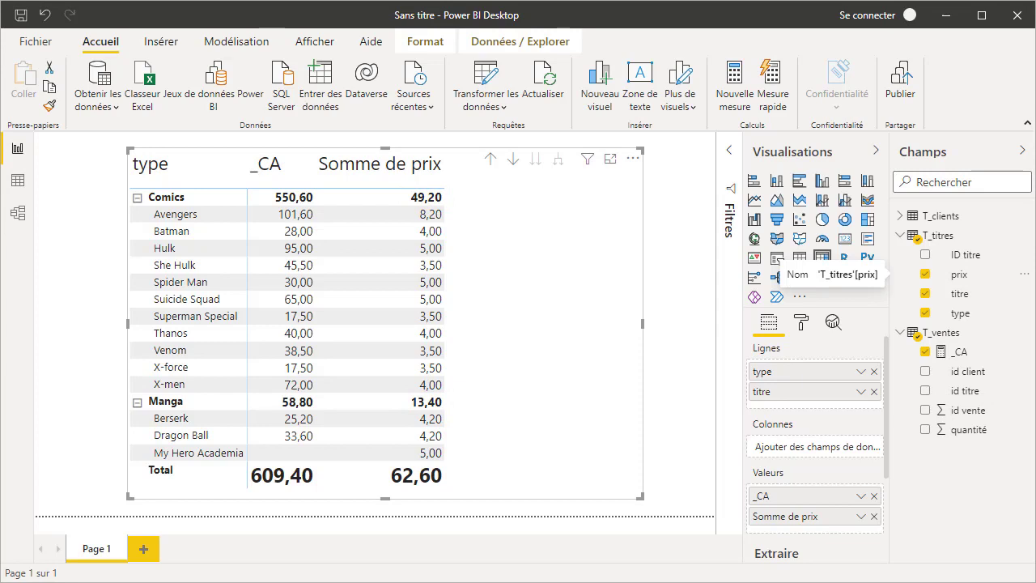
# Step: Define _prix_unitaire_selected_value = SELECTEDVALUE(T_titres[prix]) as a new measure in T_ventes
pyautogui.click(938, 336)
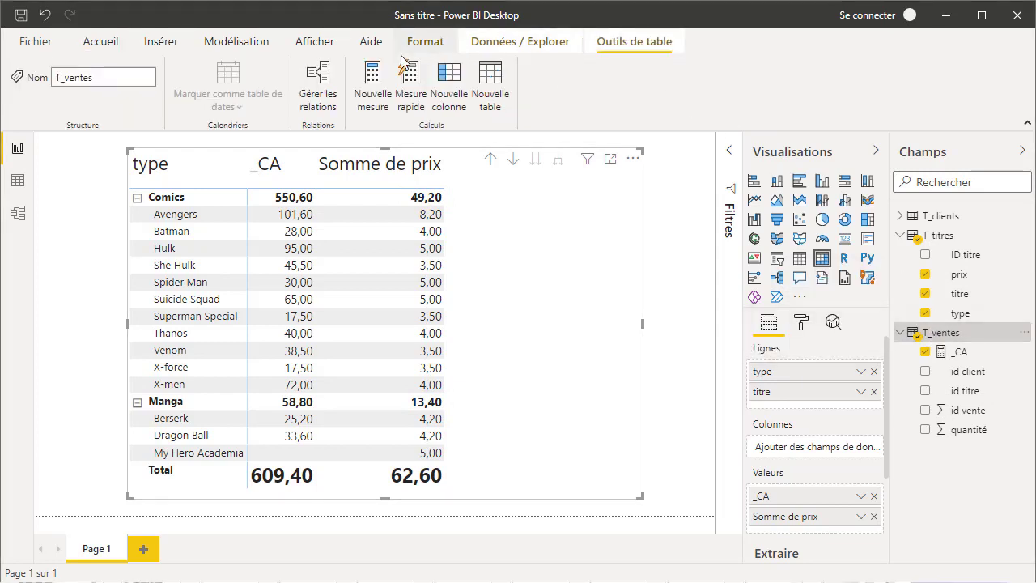
pyautogui.click(372, 85)
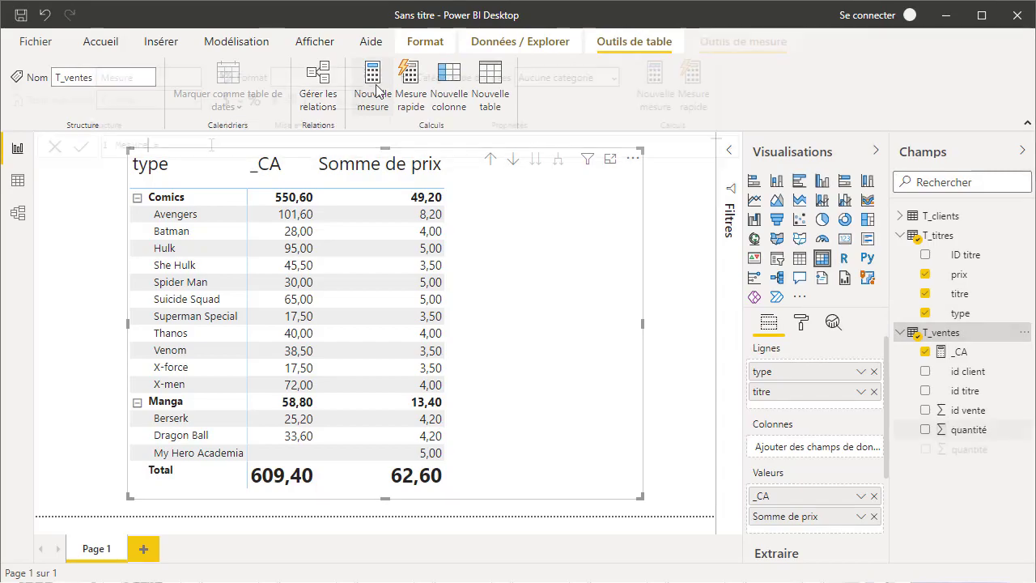
pyautogui.press('BackSpace')
pyautogui.press('BackSpace')
pyautogui.press('BackSpace')
pyautogui.write('_prix_unitaire_selected_value')
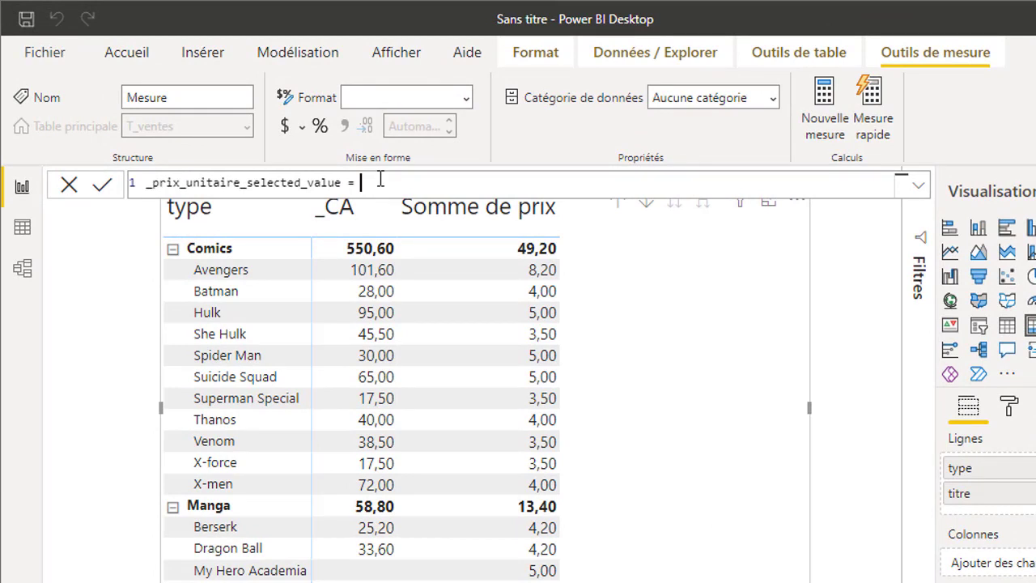
pyautogui.write('sel')
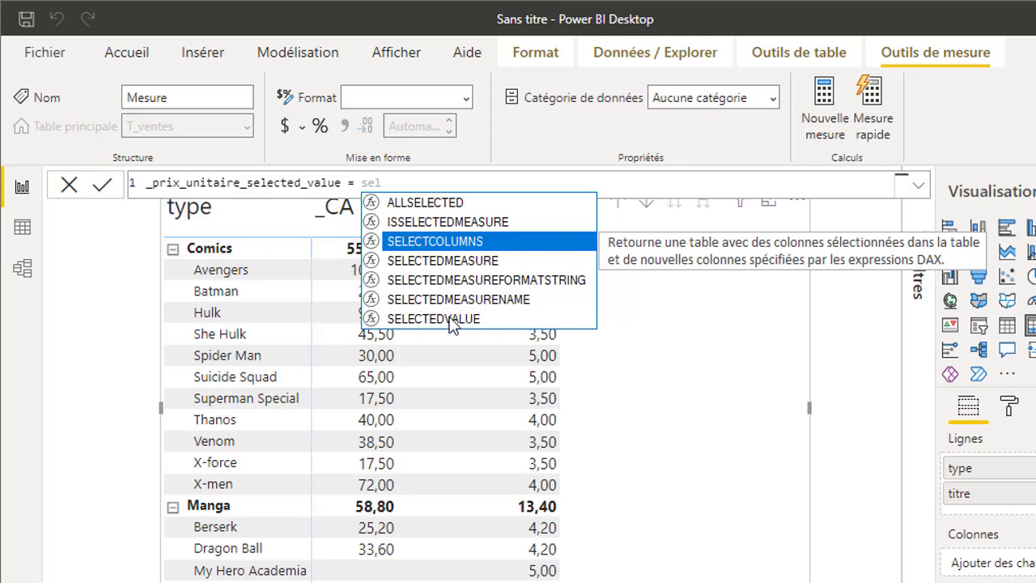
pyautogui.click(451, 320)
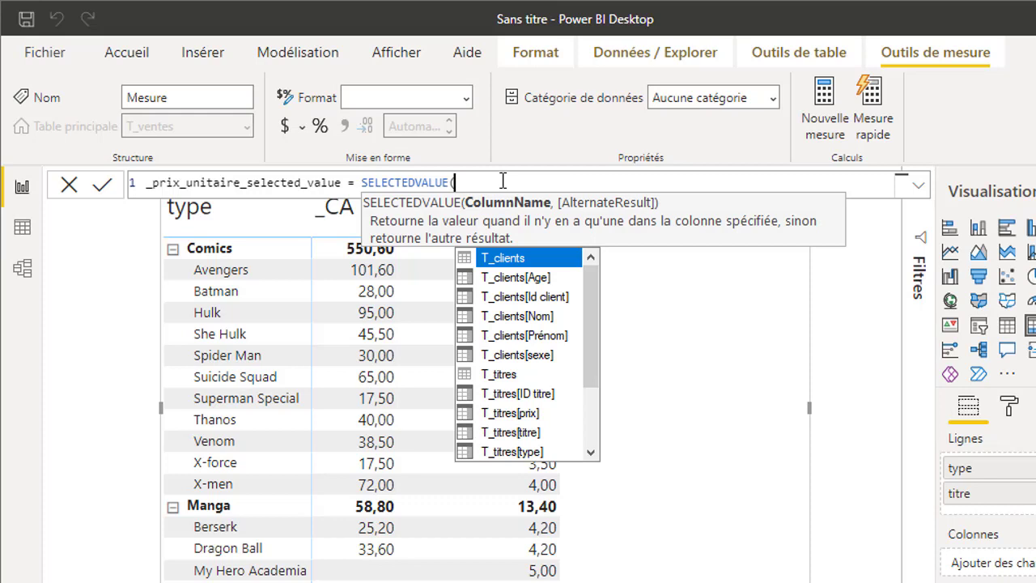
pyautogui.doubleClick(508, 416)
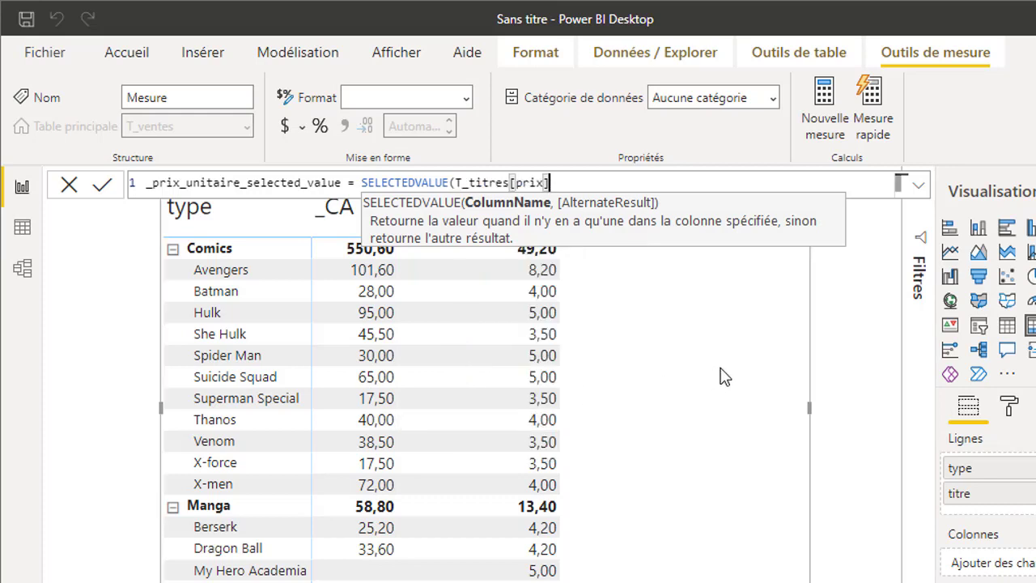
pyautogui.write(',')
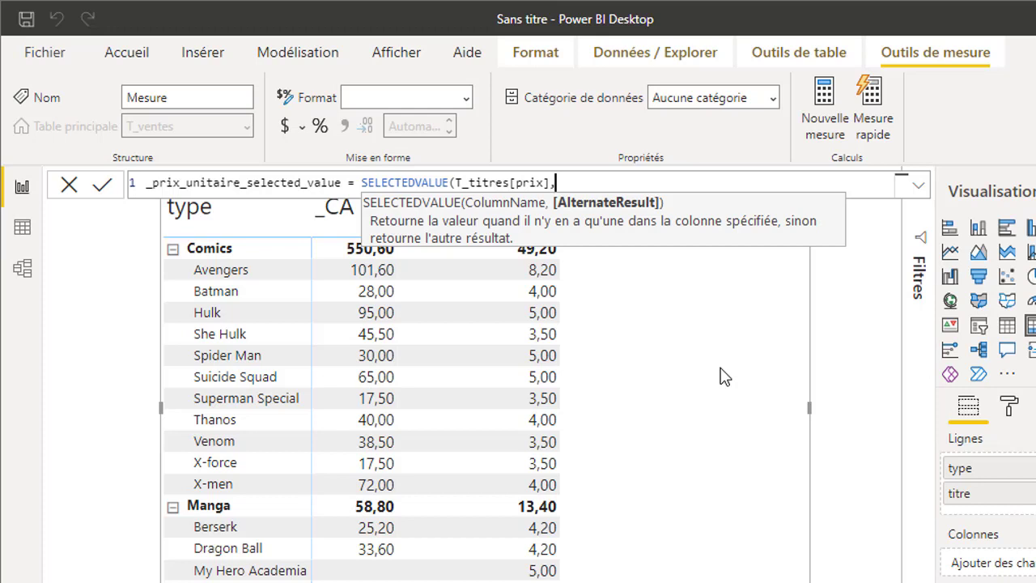
pyautogui.press('BackSpace')
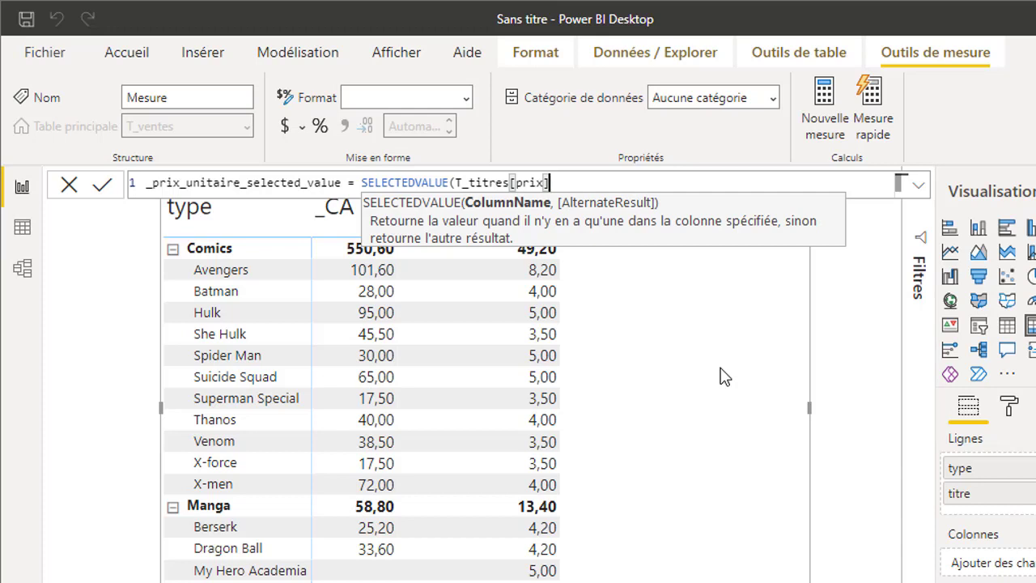
pyautogui.write(')')
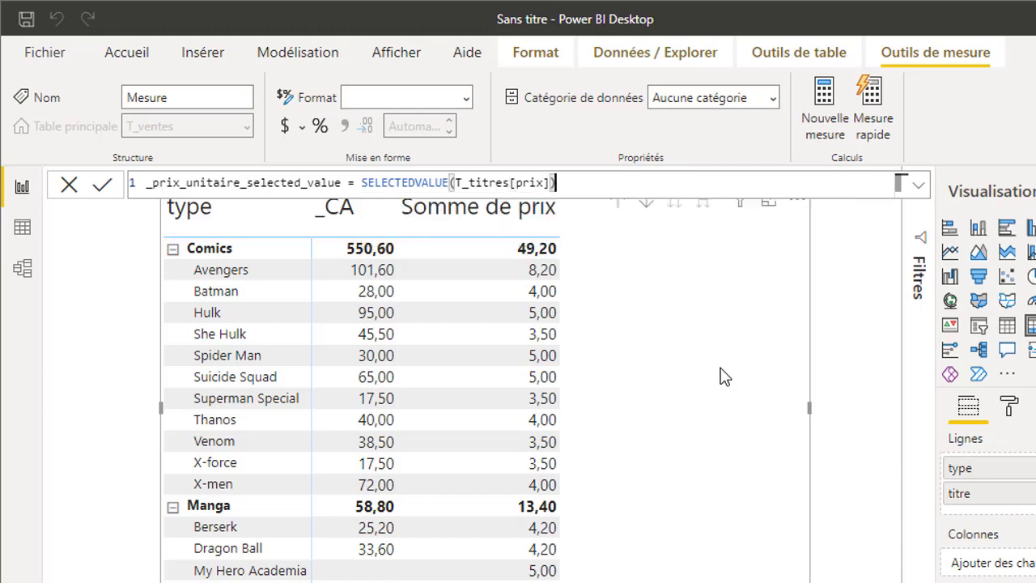
pyautogui.click(724, 376)
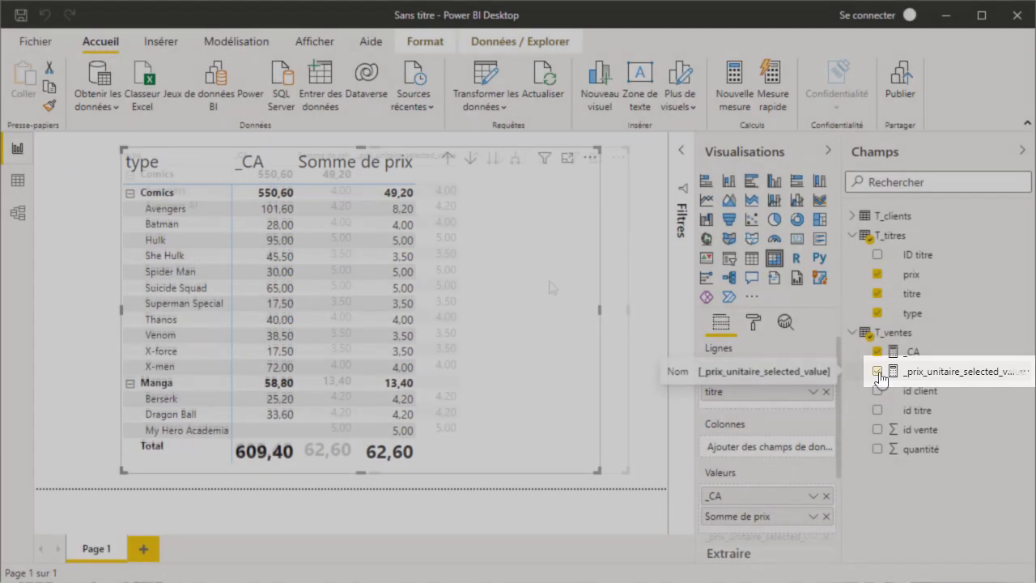
# Step: Add _prix_unitaire_selected_value to the matrix values, collapse both groups, then re-expand Comics
pyautogui.click(878, 372)
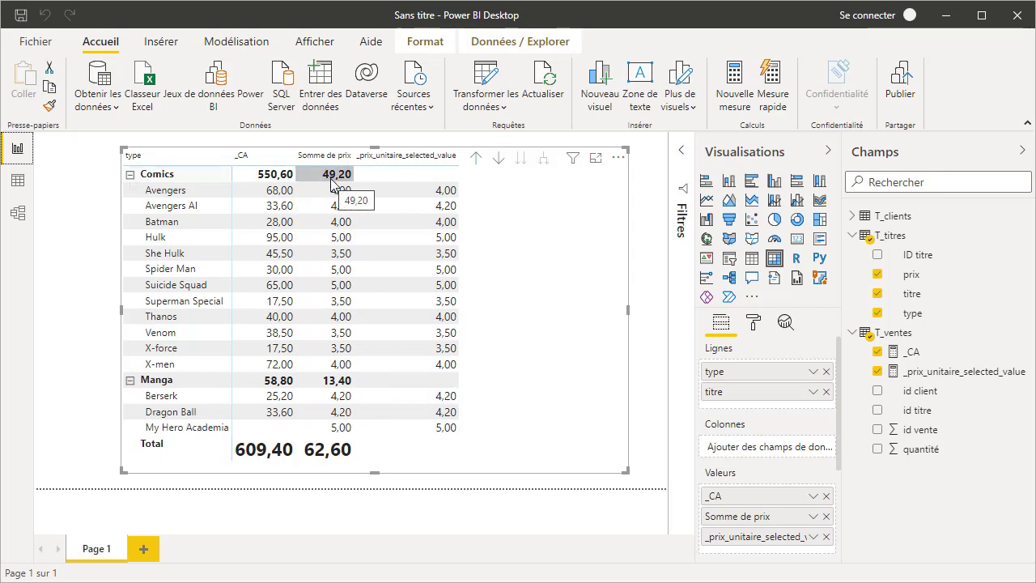
pyautogui.click(130, 177)
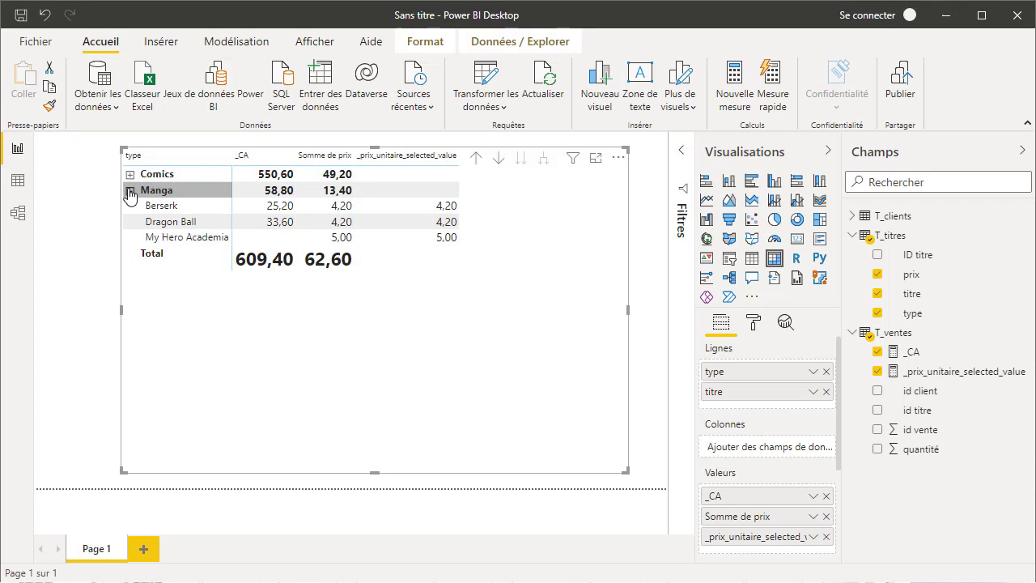
pyautogui.click(130, 191)
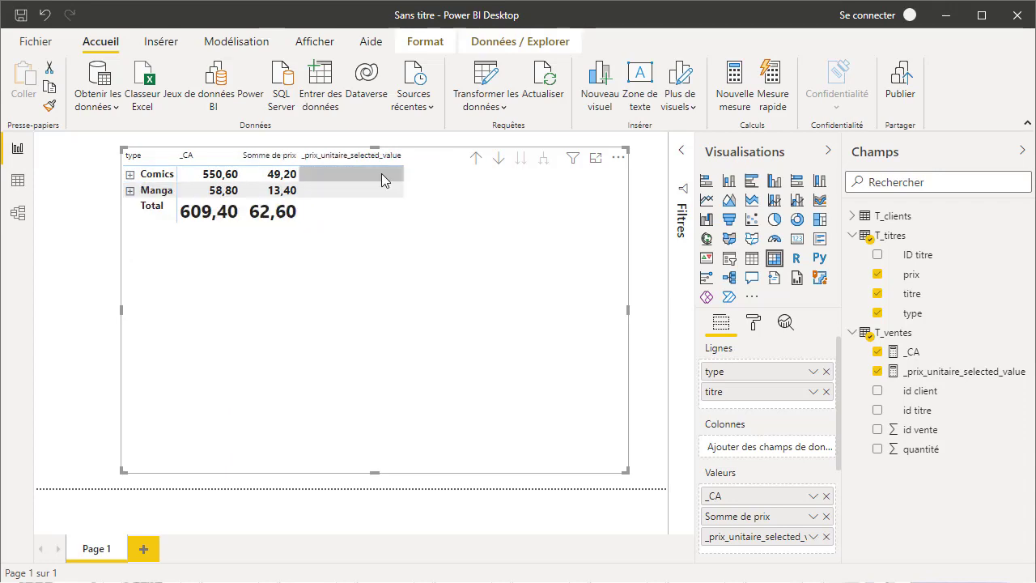
pyautogui.click(129, 174)
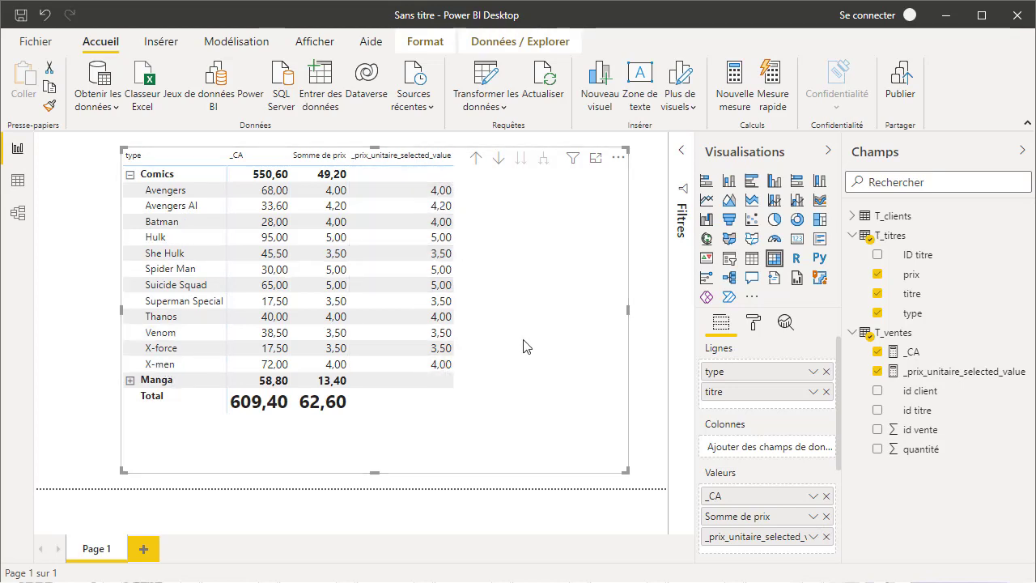
# Step: Remove Somme de prix from the matrix's Valeurs well
pyautogui.click(827, 518)
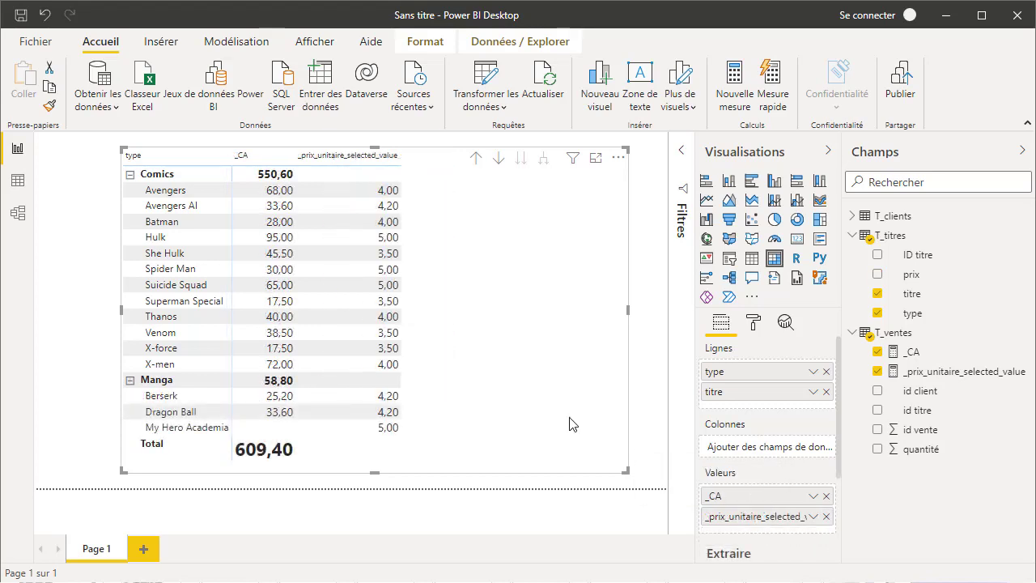